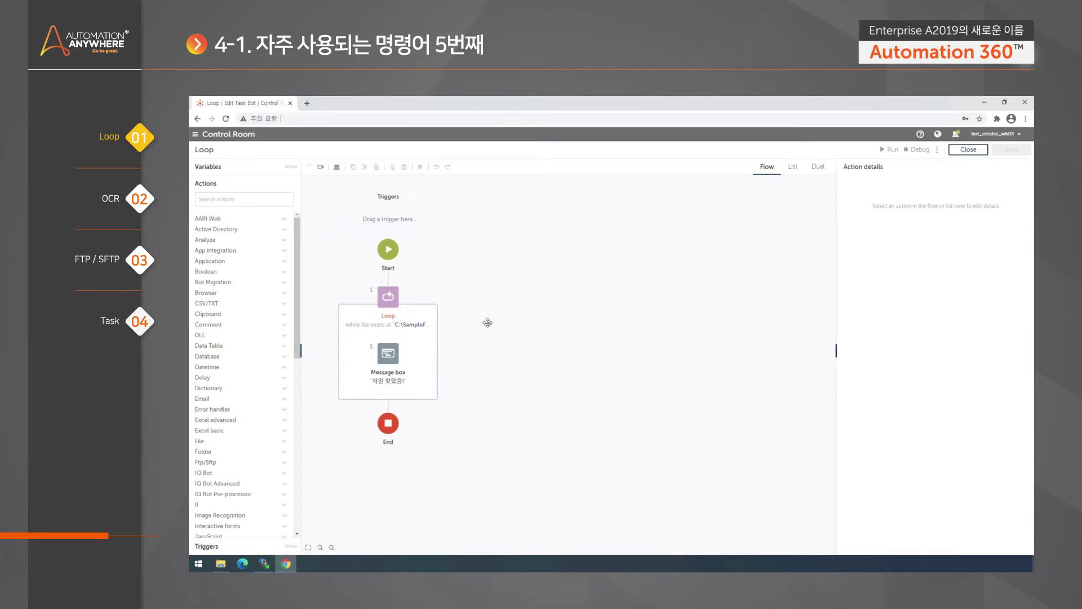
- Delete the existing Loop from the flow and place a new Loop action between Start and End
{"action": "left_click", "coordinate": [388, 295]}
{"action": "left_click_drag", "start_coordinate": [387, 291], "coordinate": [387, 310]}
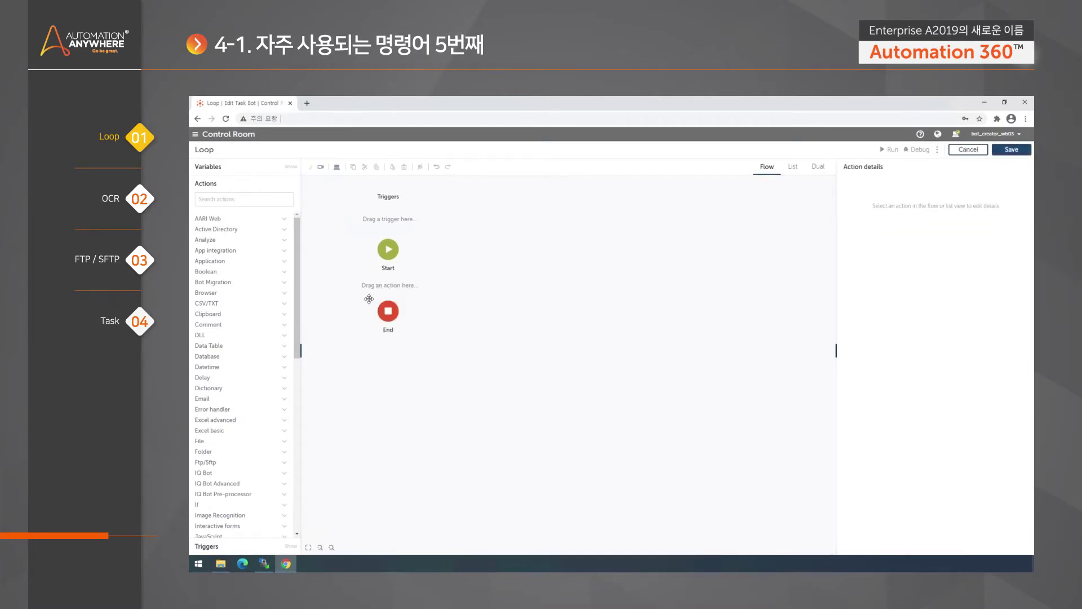
{"action": "scroll", "coordinate": [226, 420], "scroll_direction": "down", "scroll_amount": 3}
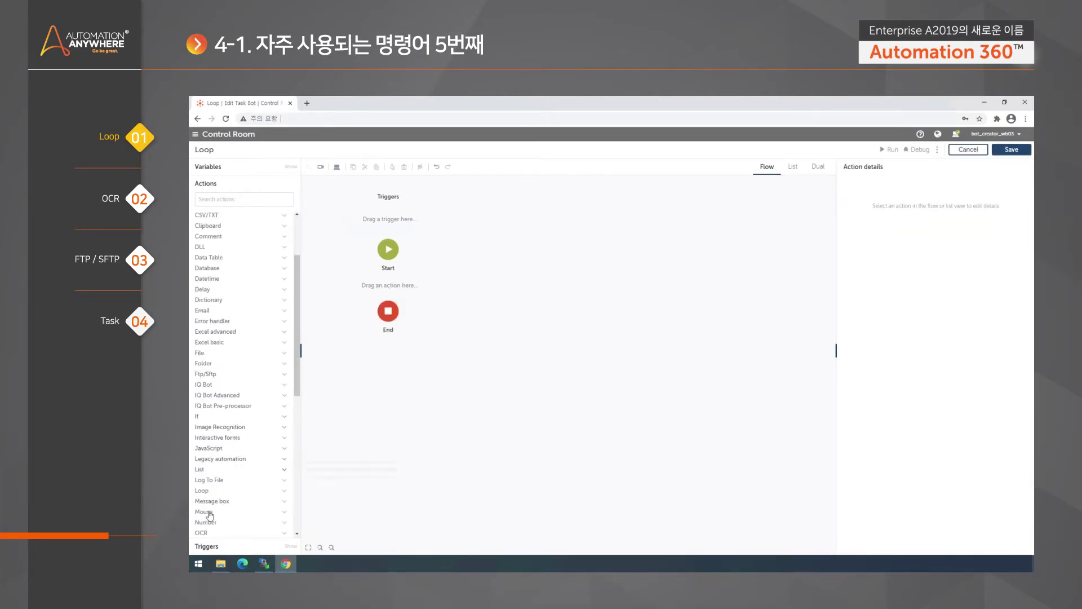
{"action": "left_click", "coordinate": [211, 491]}
{"action": "scroll", "coordinate": [241, 474], "scroll_direction": "down", "scroll_amount": 3}
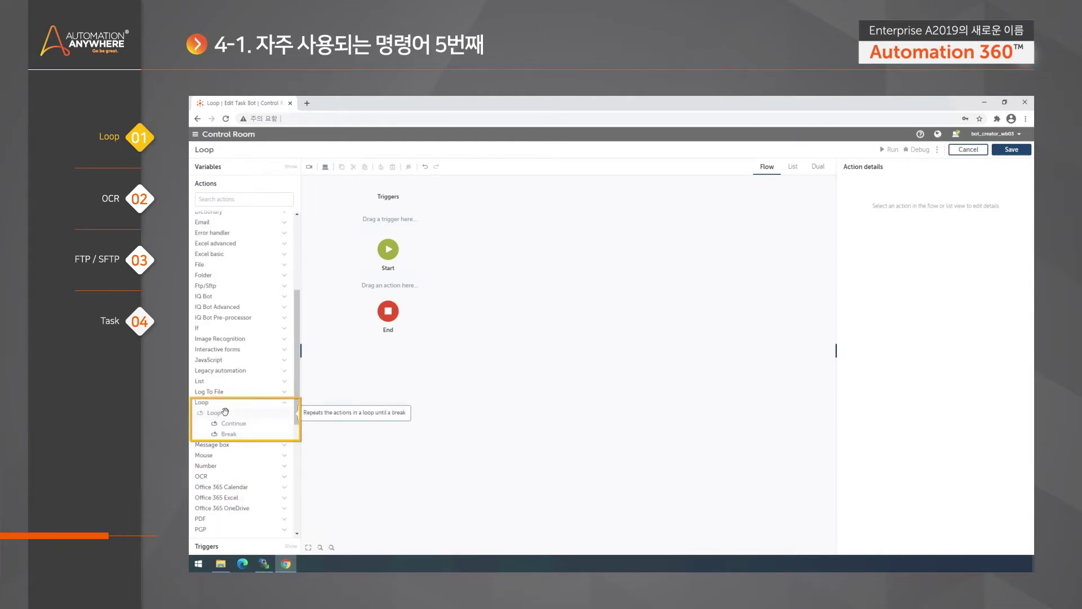
{"action": "left_click_drag", "start_coordinate": [228, 412], "coordinate": [319, 378]}
{"action": "left_click_drag", "start_coordinate": [388, 290], "coordinate": [388, 290]}
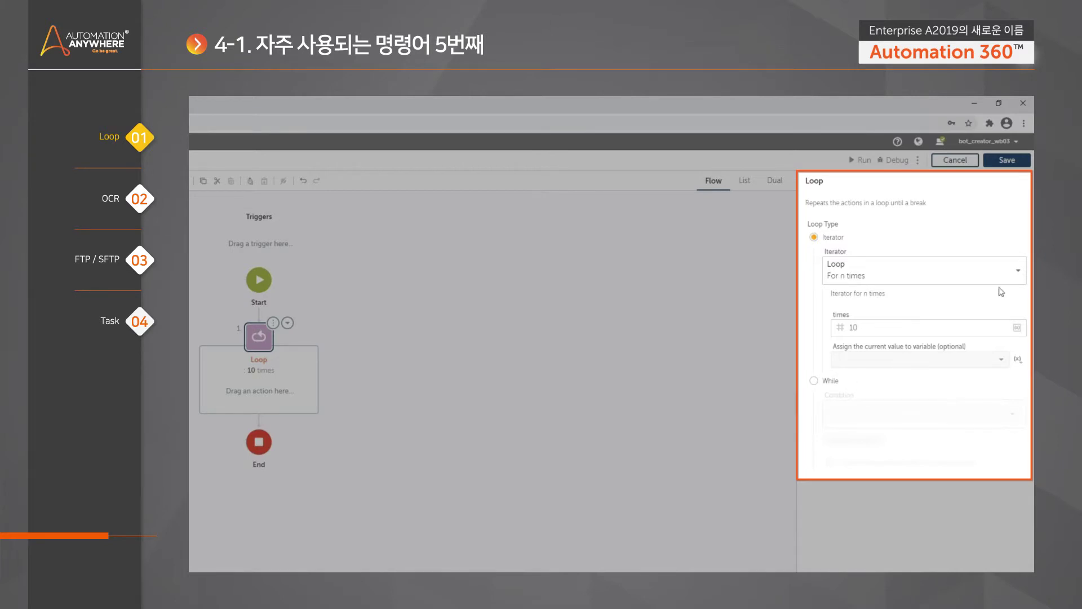
- Look over the new Loop's iterator choices and its times setting
{"action": "left_click", "coordinate": [1020, 276]}
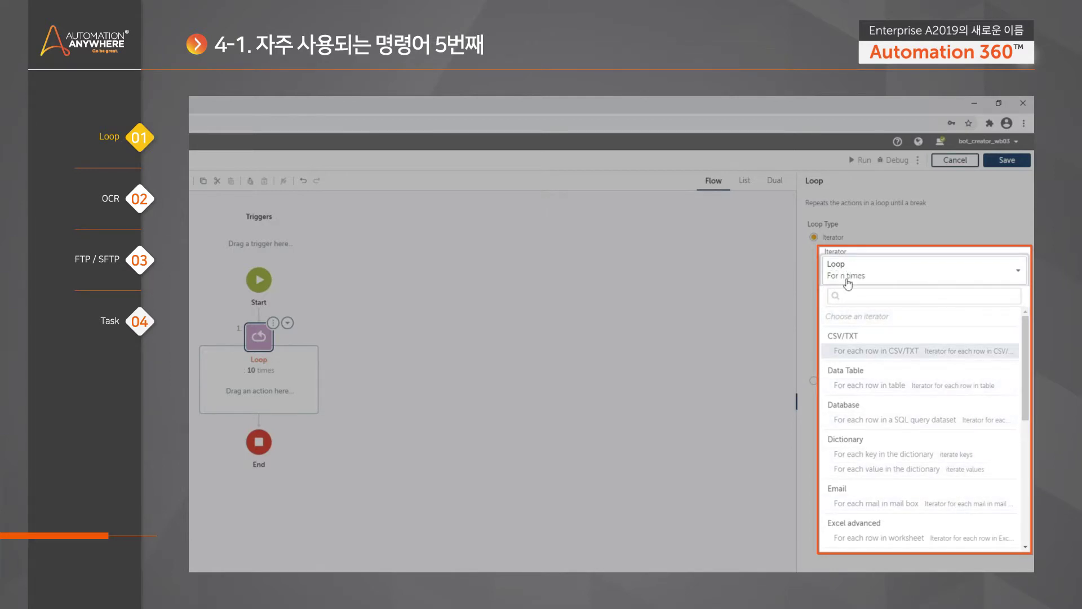
{"action": "left_click", "coordinate": [875, 191]}
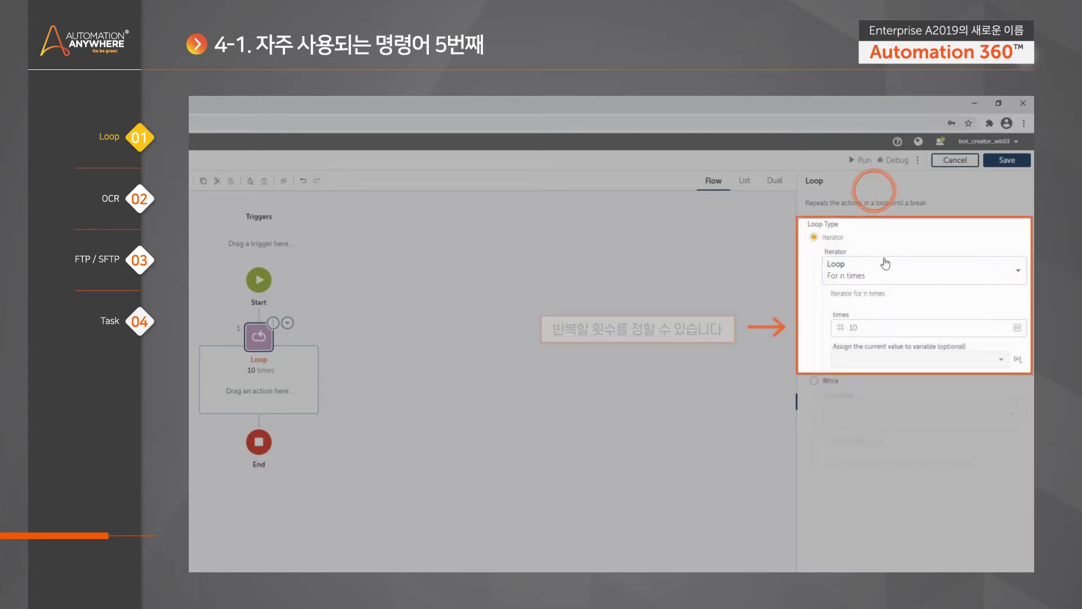
{"action": "left_click", "coordinate": [880, 330]}
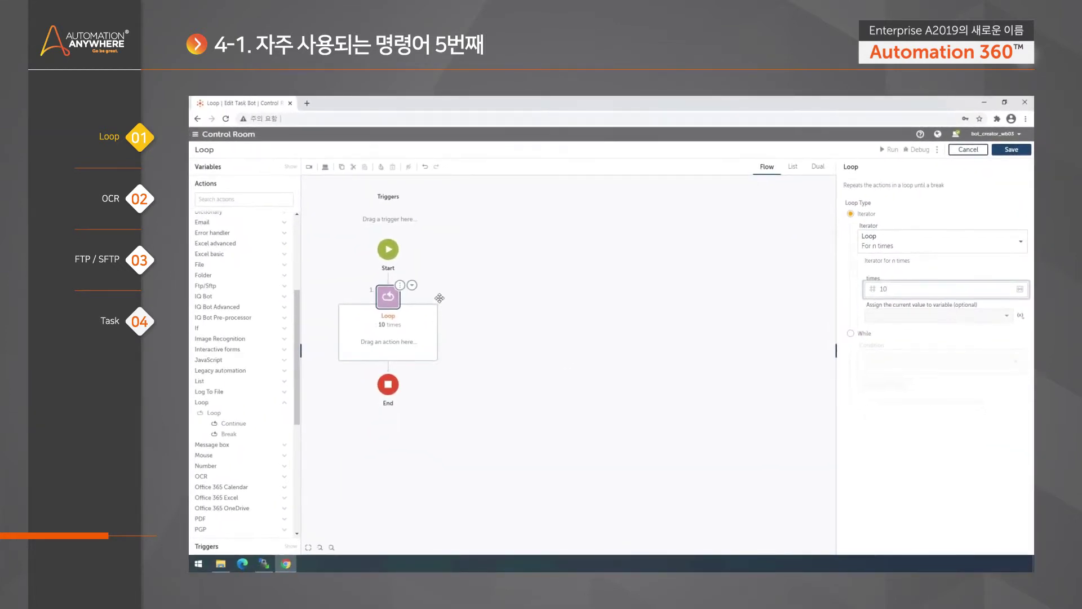
- Add a Message box inside the Loop with the message TEST and enable its automatic closing
{"action": "left_click", "coordinate": [269, 216]}
{"action": "type", "text": "mess"}
{"action": "left_click_drag", "start_coordinate": [223, 224], "coordinate": [388, 342]}
{"action": "left_click", "coordinate": [851, 250]}
{"action": "type", "text": "TEST"}
{"action": "left_click", "coordinate": [865, 298]}
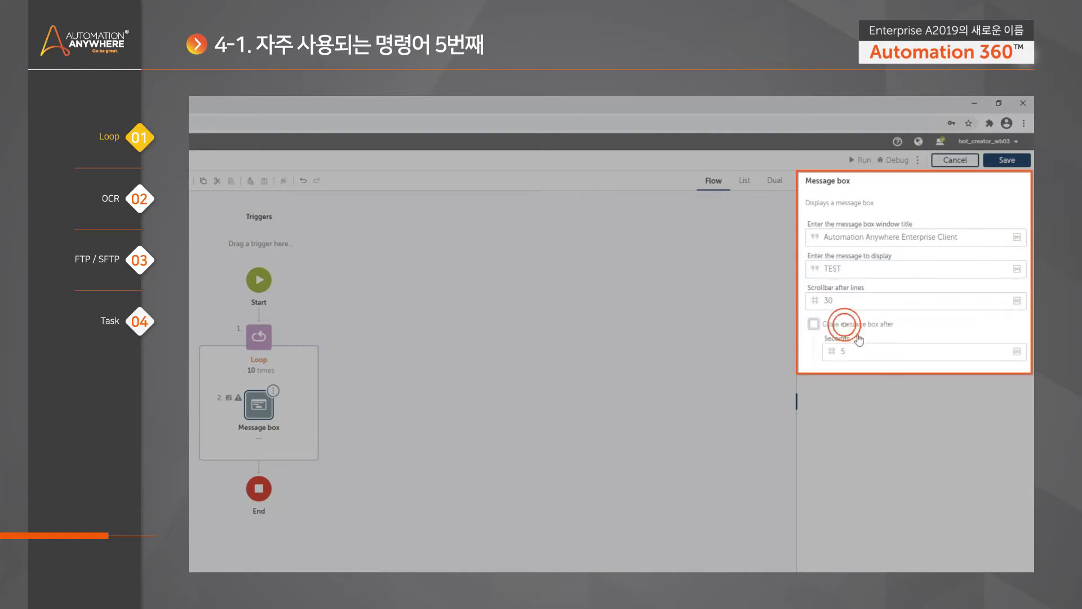
- Examine the list of iterators available for the Loop, from CSV/TXT through XML
{"action": "left_click", "coordinate": [259, 337]}
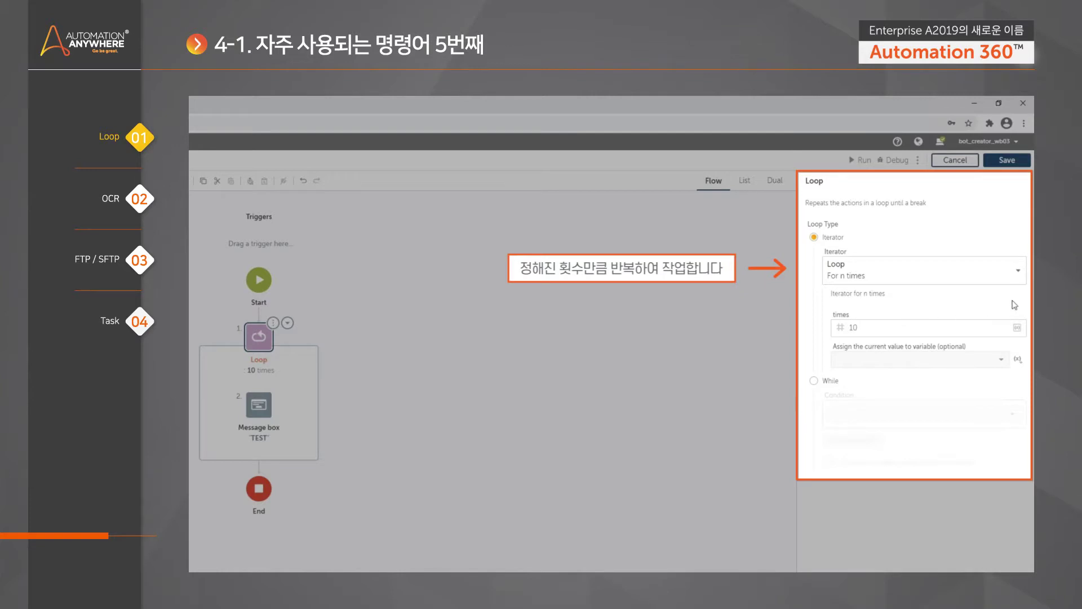
{"action": "left_click", "coordinate": [1018, 277]}
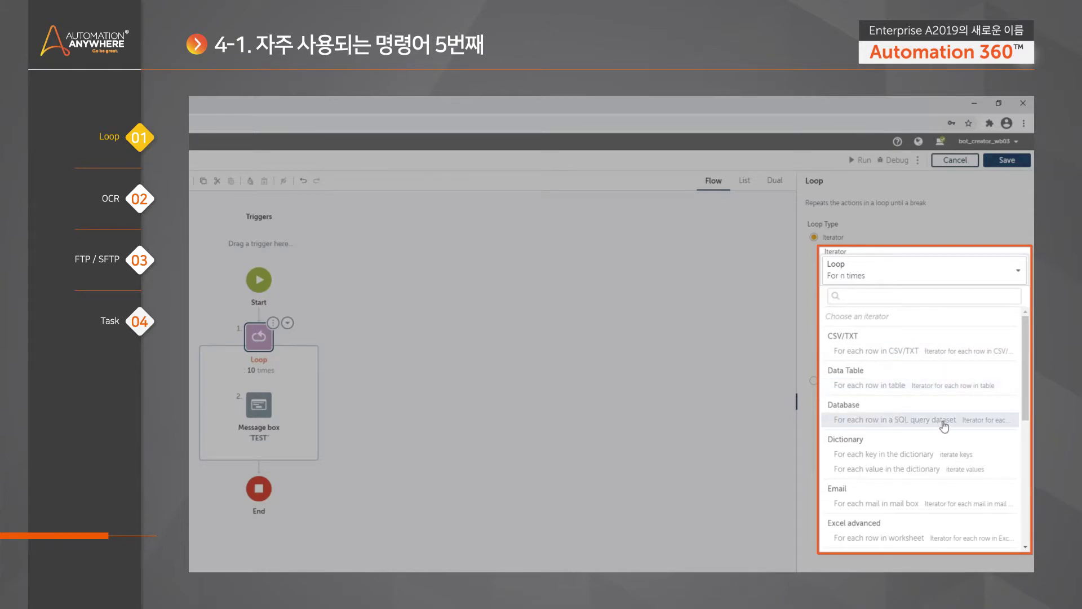
{"action": "scroll", "coordinate": [946, 426], "scroll_direction": "down", "scroll_amount": 2}
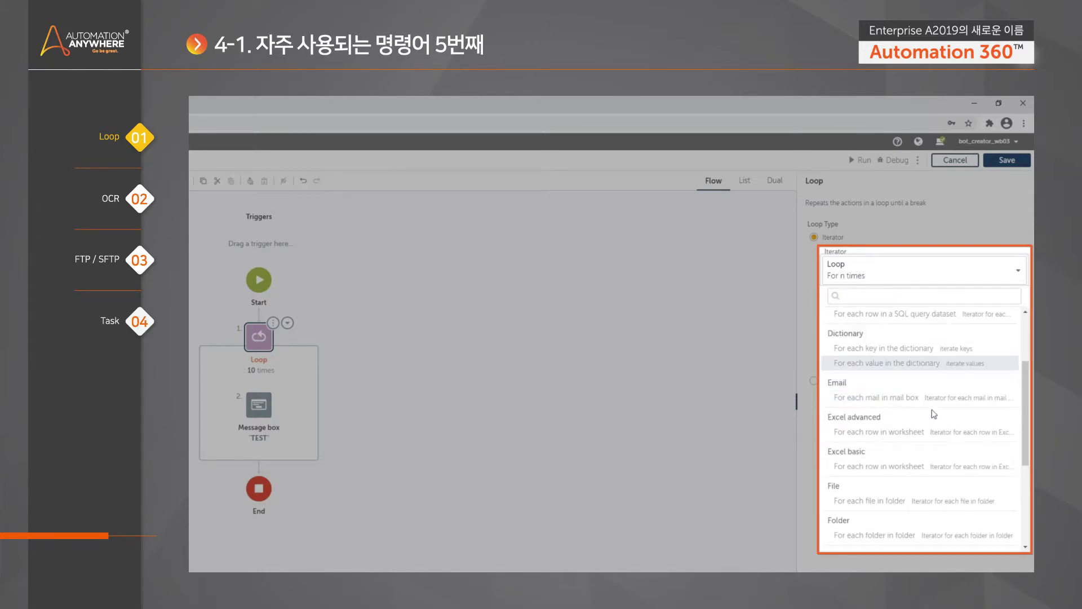
{"action": "scroll", "coordinate": [925, 402], "scroll_direction": "down", "scroll_amount": 2}
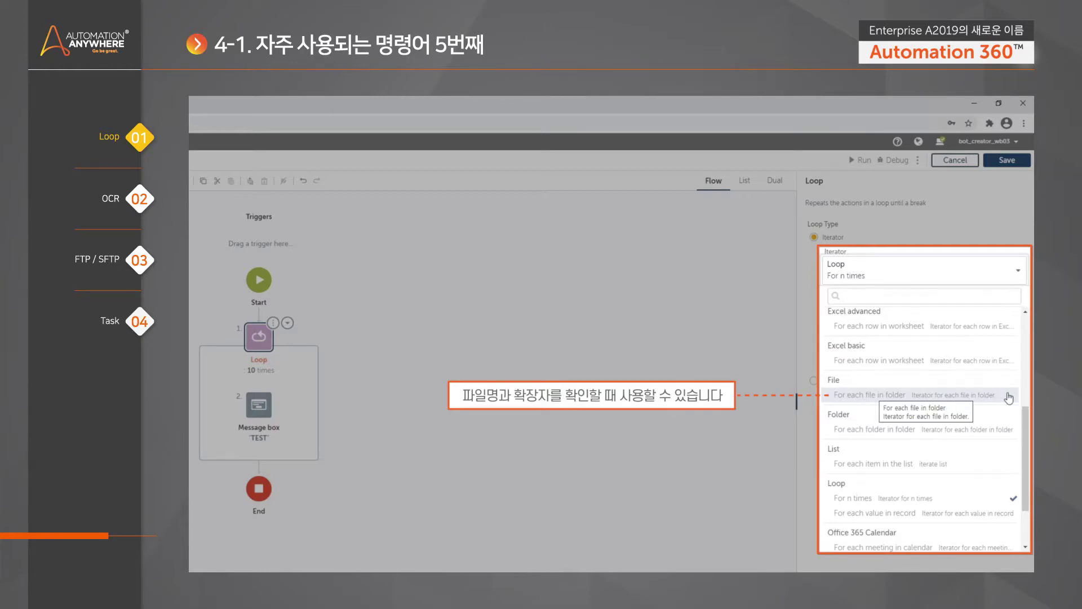
{"action": "scroll", "coordinate": [976, 449], "scroll_direction": "down", "scroll_amount": 2}
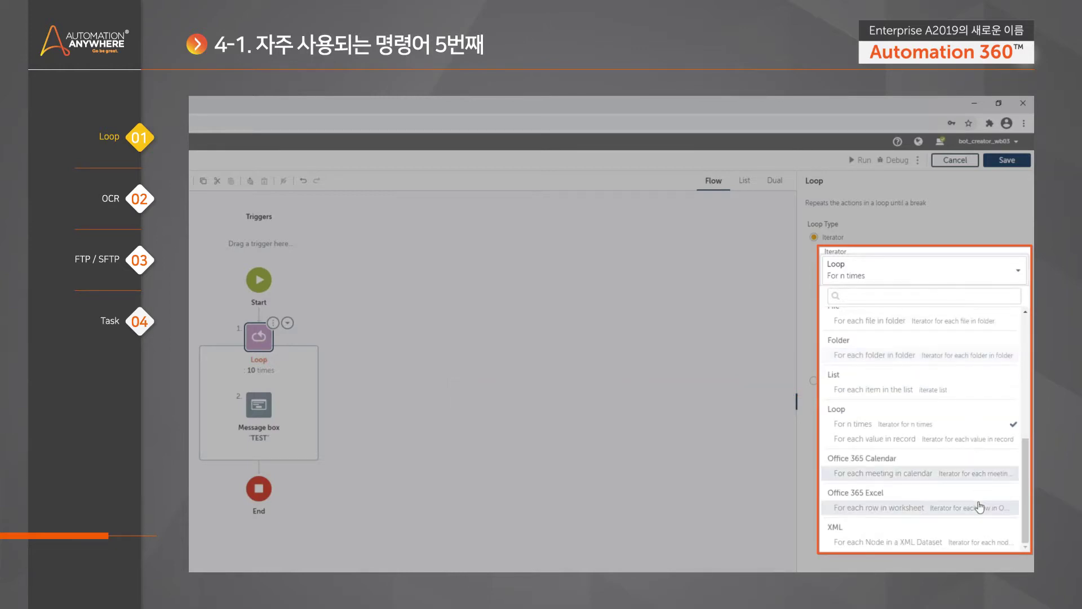
{"action": "scroll", "coordinate": [978, 420], "scroll_direction": "up", "scroll_amount": 2}
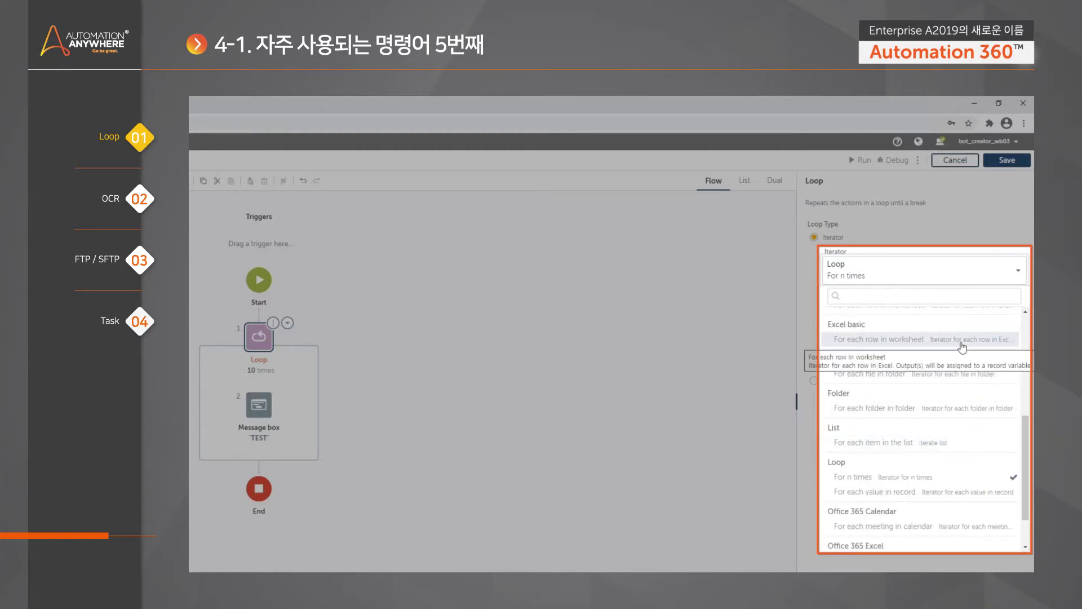
{"action": "left_click", "coordinate": [802, 265]}
- Set the Loop to repeat 3 times
{"action": "key", "text": "Tab"}
{"action": "type", "text": "3"}
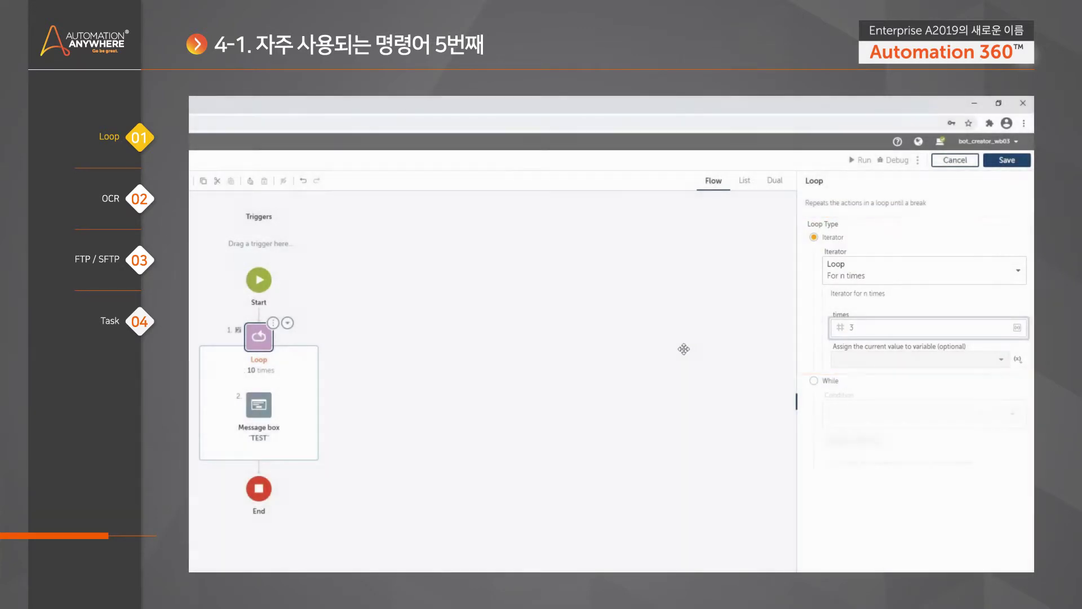
{"action": "left_click", "coordinate": [685, 350]}
{"action": "left_click", "coordinate": [391, 310]}
- Set the Message box to close after 2 seconds and dismiss the bot's run result
{"action": "left_click", "coordinate": [386, 354]}
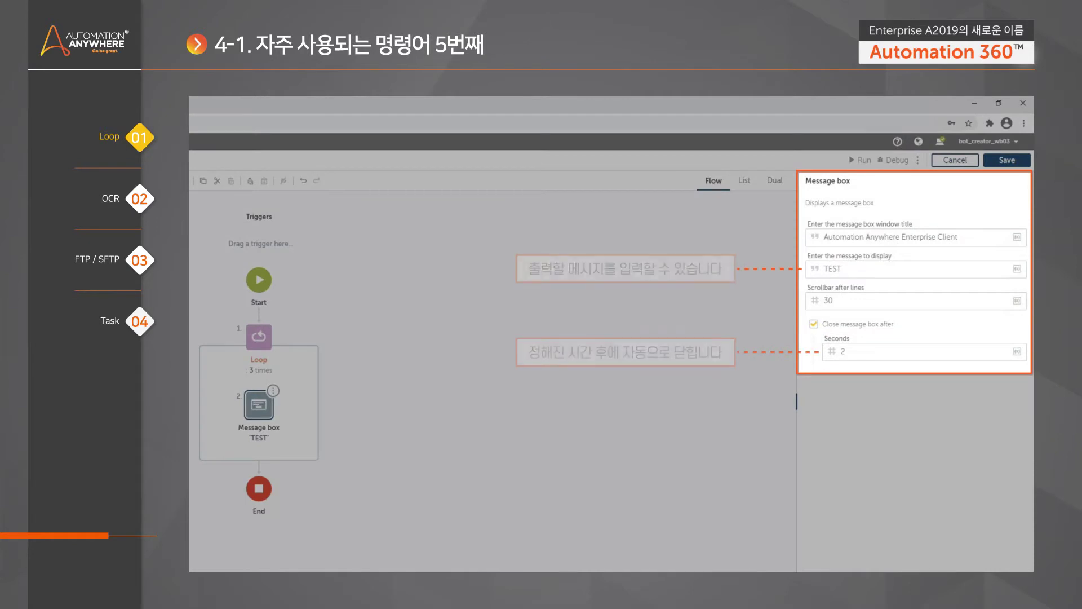
{"action": "left_click", "coordinate": [831, 358]}
{"action": "key", "text": "ctrl+a"}
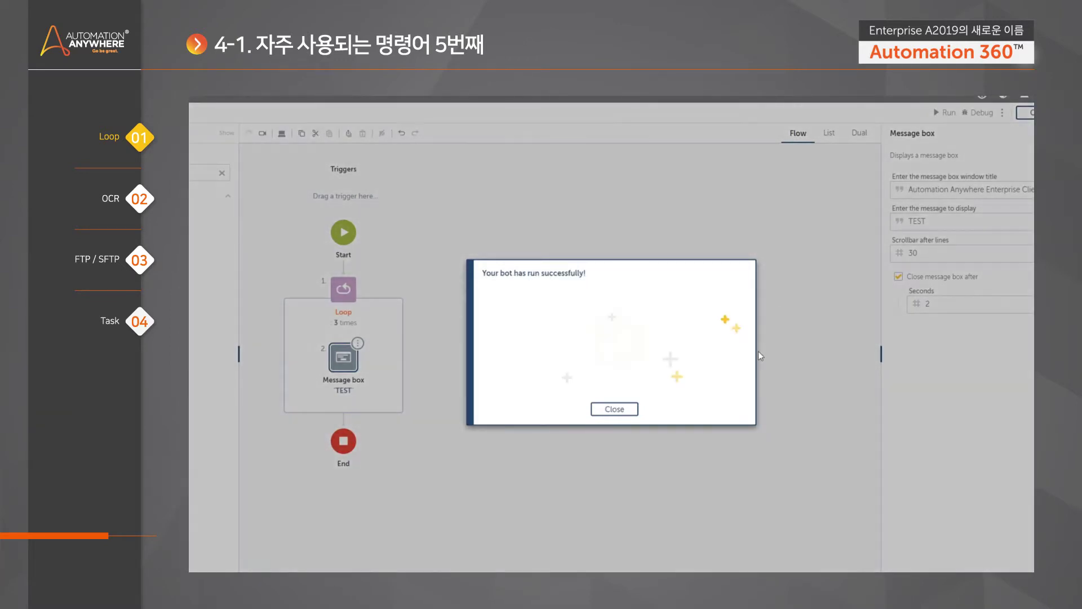
{"action": "left_click", "coordinate": [632, 414]}
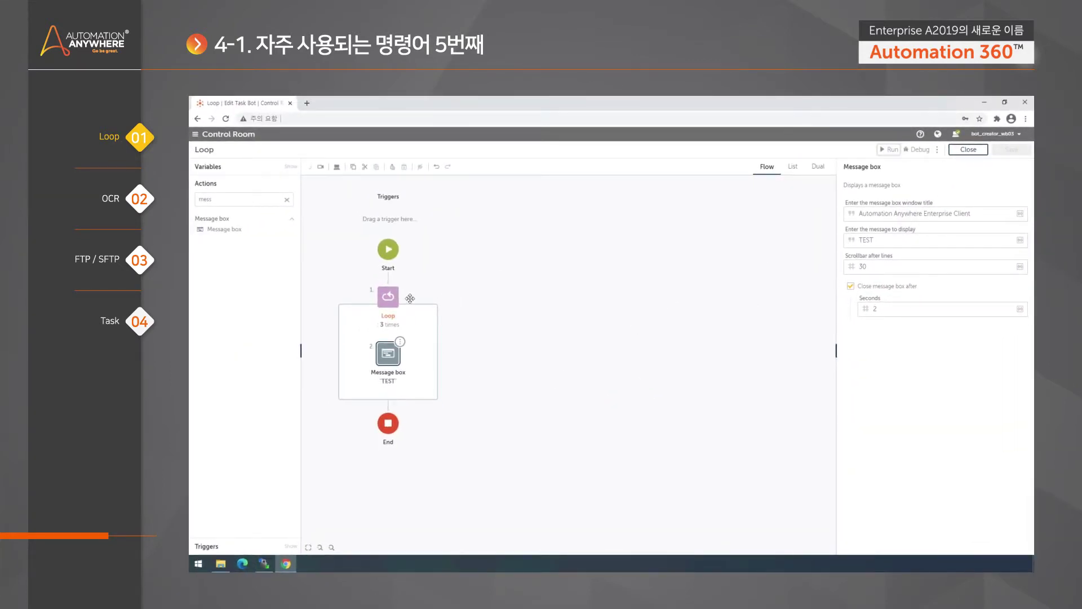
- Change the Loop's iterator to the File option "For each file in folder"
{"action": "left_click", "coordinate": [388, 296]}
{"action": "left_click", "coordinate": [1018, 271]}
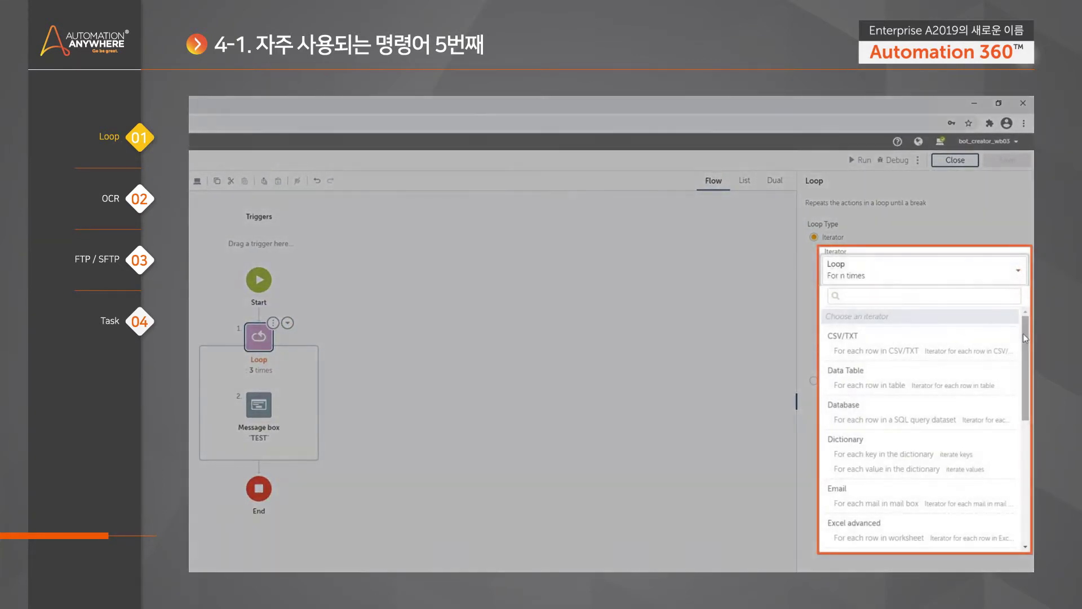
{"action": "scroll", "coordinate": [1025, 337], "scroll_direction": "down", "scroll_amount": 2}
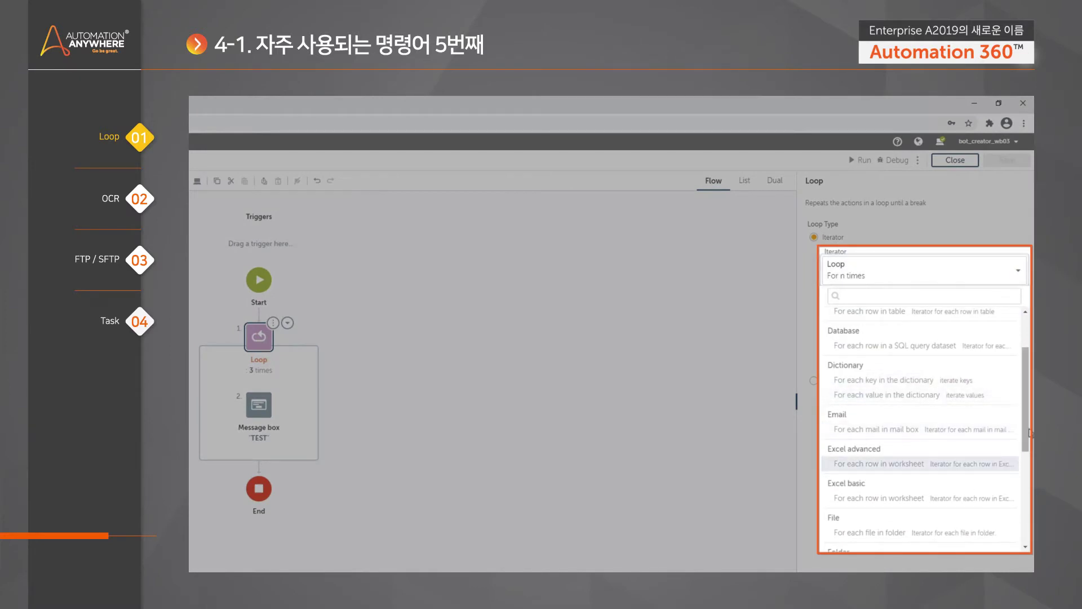
{"action": "scroll", "coordinate": [1027, 432], "scroll_direction": "down", "scroll_amount": 1}
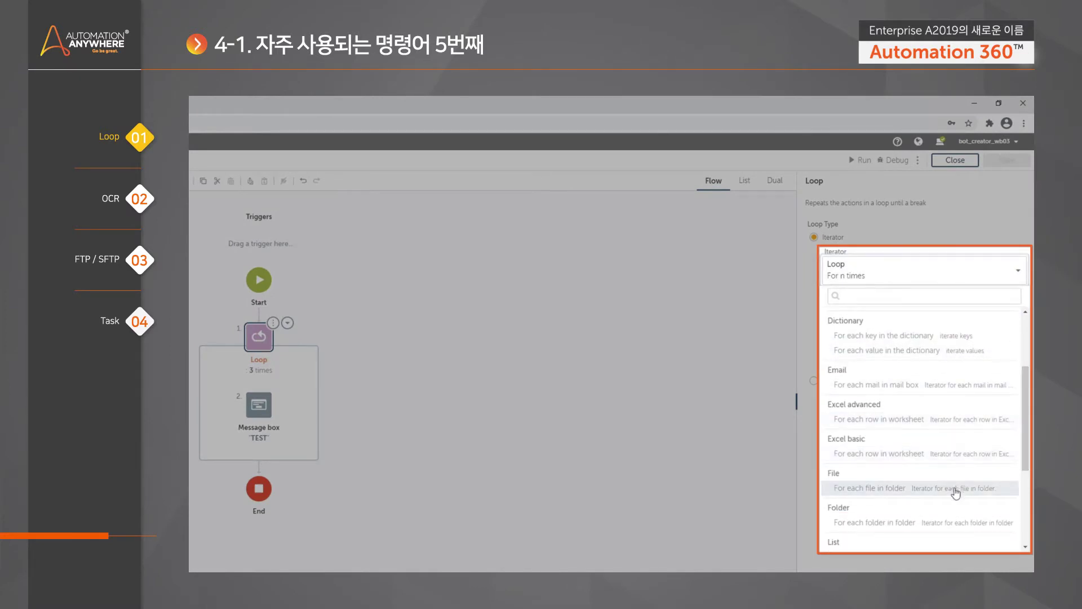
{"action": "left_click", "coordinate": [956, 489]}
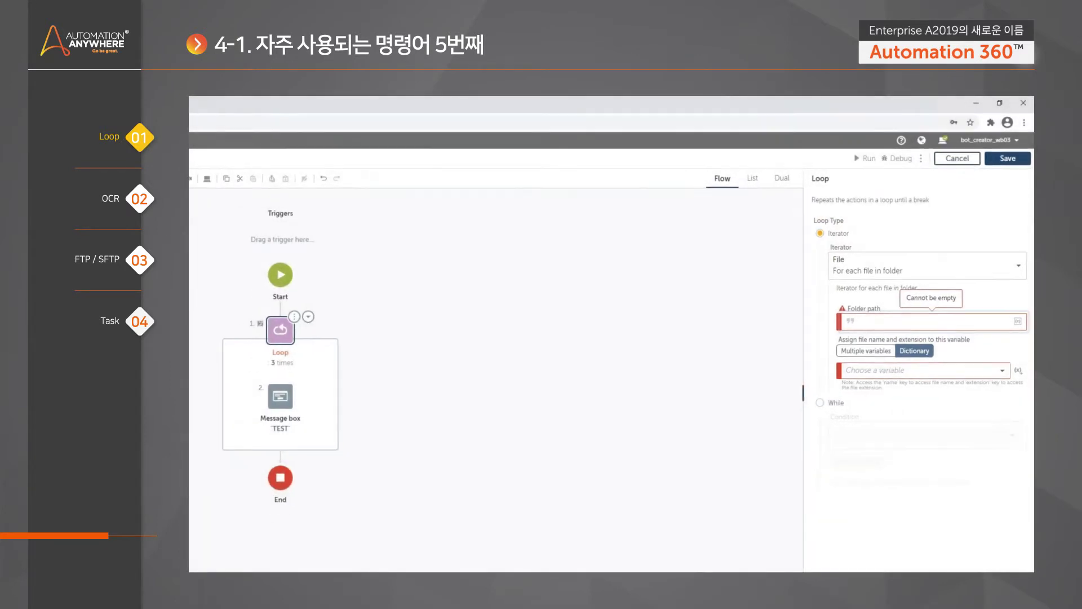
- Switch to File Explorer, delete timestamp.txt from the SampleFile folder and open its Loop subfolder
{"action": "left_click", "coordinate": [226, 570]}
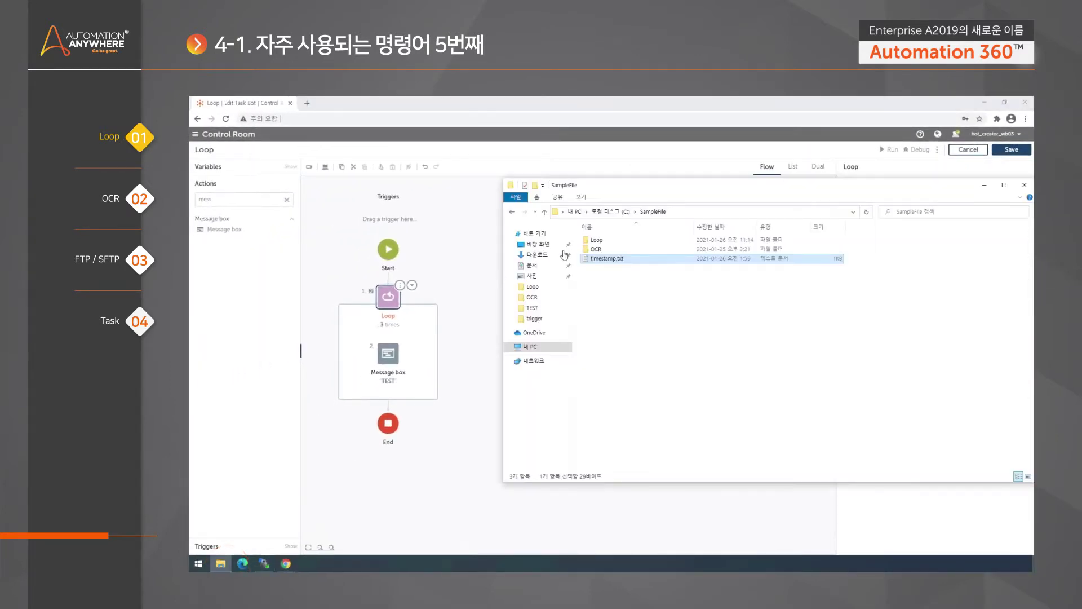
{"action": "left_click", "coordinate": [616, 312]}
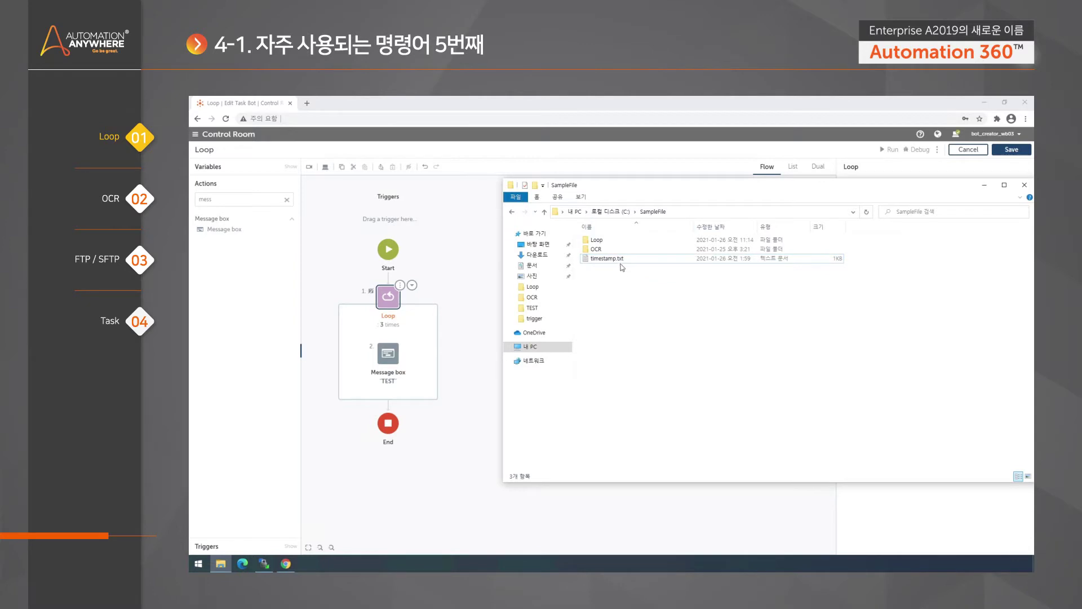
{"action": "left_click", "coordinate": [620, 258]}
{"action": "key", "text": "Delete"}
{"action": "double_click", "coordinate": [617, 241]}
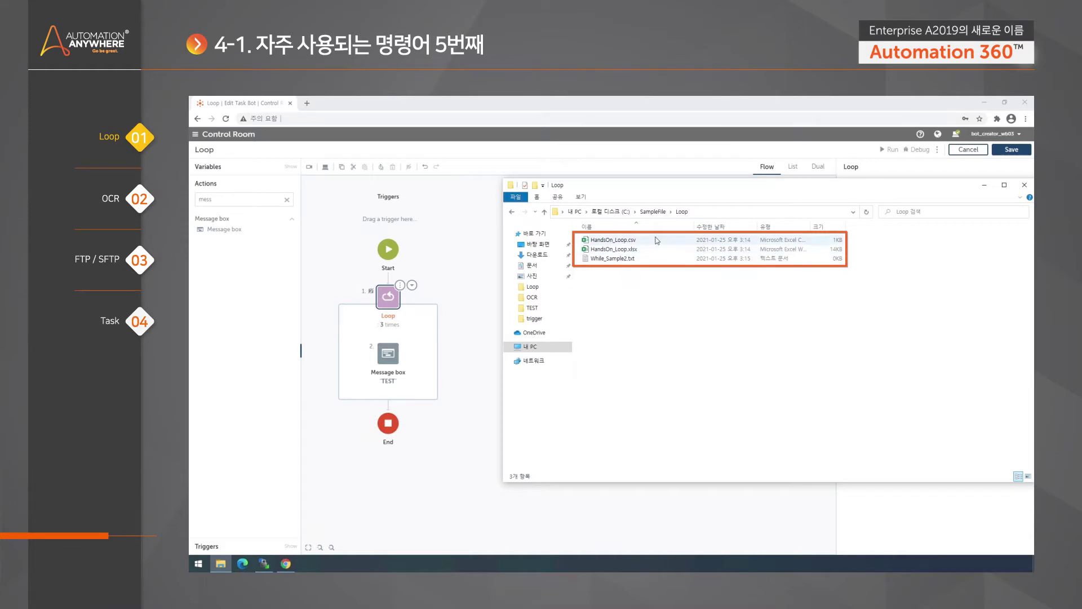
- Copy the Loop folder's path and enter C:\SampleFile\Loop as the iterator's folder path
{"action": "left_click", "coordinate": [739, 215]}
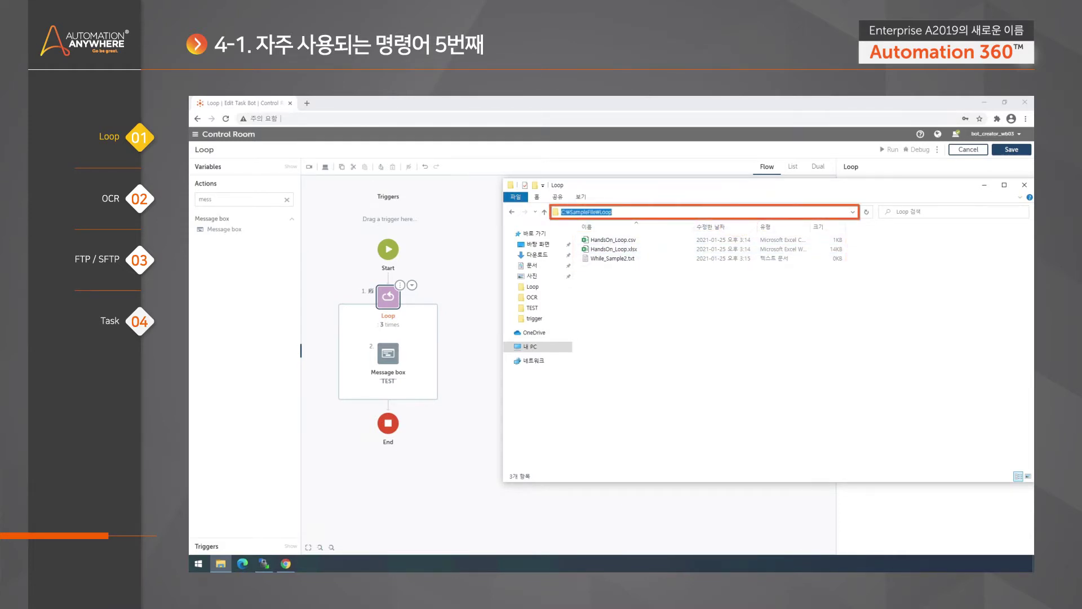
{"action": "key", "text": "ctrl+c"}
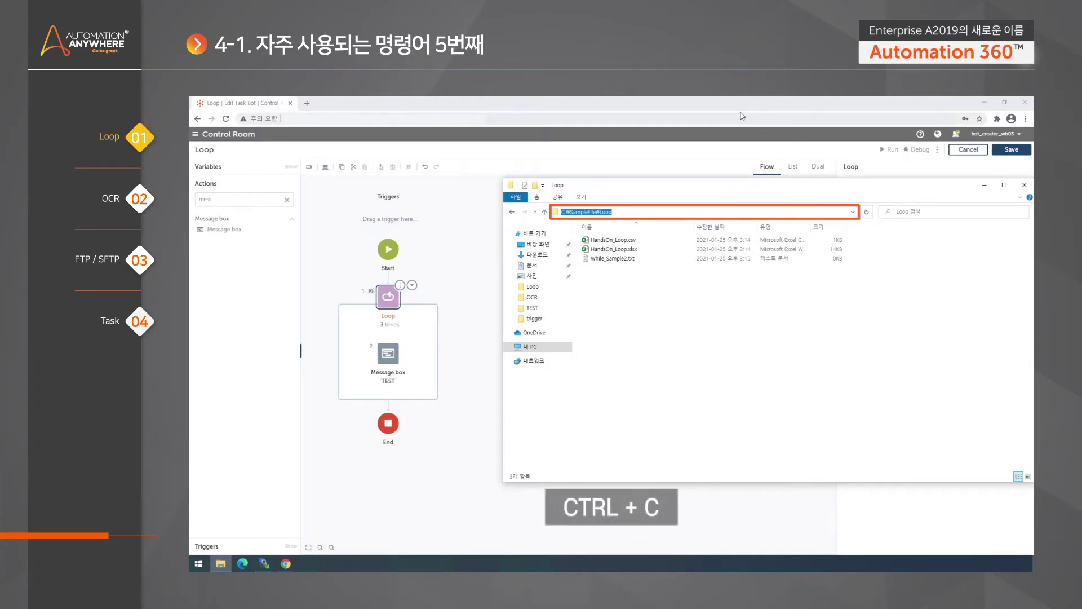
{"action": "left_click", "coordinate": [742, 162]}
{"action": "key", "text": "ctrl+v"}
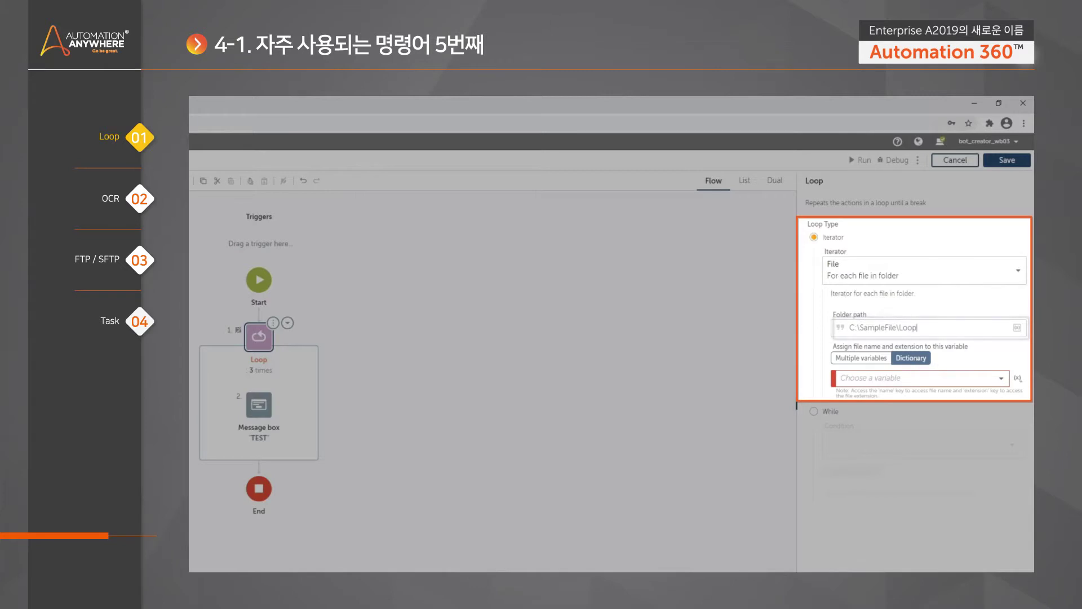
- Read the variable assignment setting and its note on the dictionary's name and extension keys
{"action": "left_click_drag", "start_coordinate": [945, 346], "coordinate": [977, 354]}
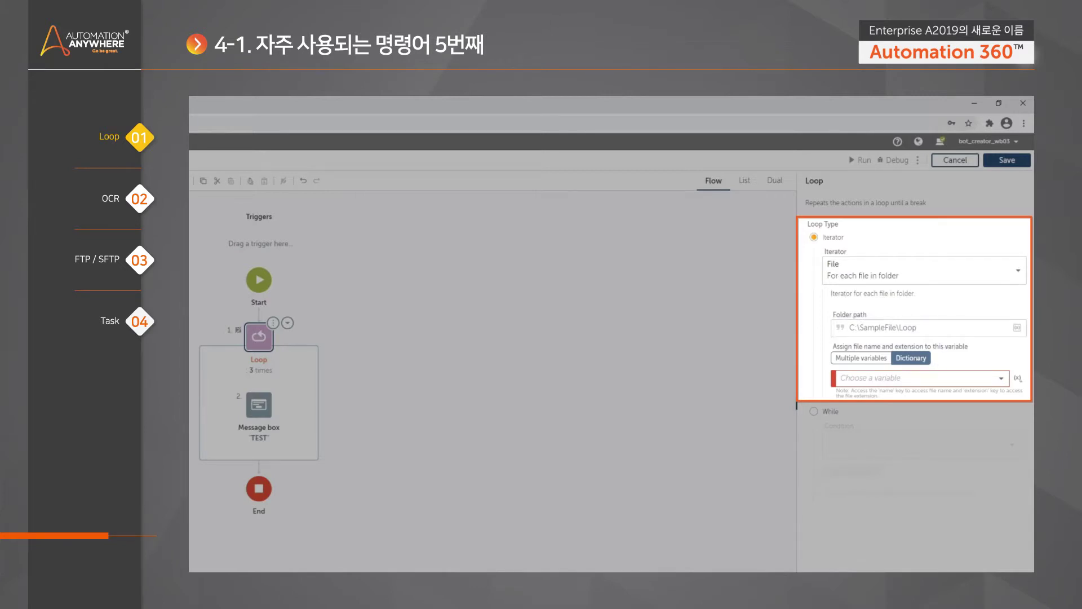
{"action": "left_click_drag", "start_coordinate": [844, 346], "coordinate": [971, 348]}
{"action": "left_click", "coordinate": [907, 361]}
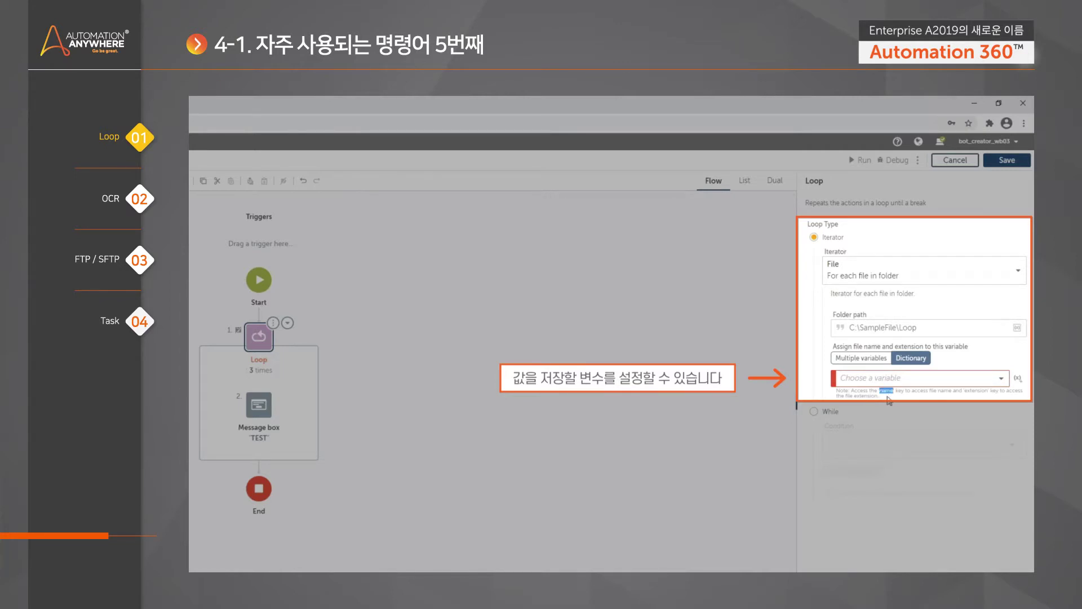
{"action": "double_click", "coordinate": [976, 390]}
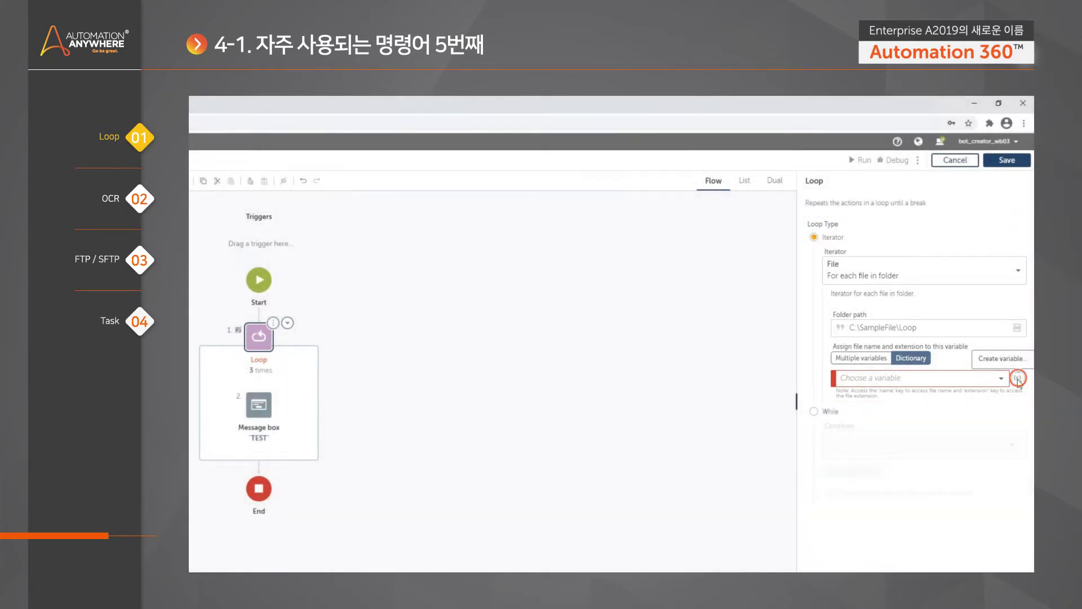
- Create a Dictionary variable with String subtype named File_Information and assign it to receive the file name and extension
{"action": "left_click", "coordinate": [1018, 378]}
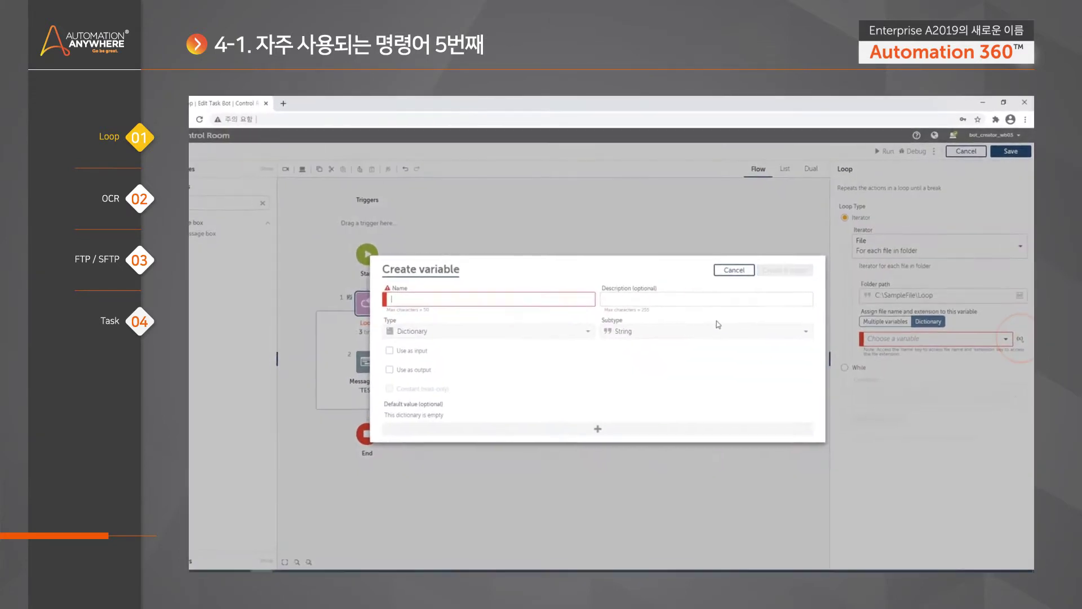
{"action": "type", "text": "File_info"}
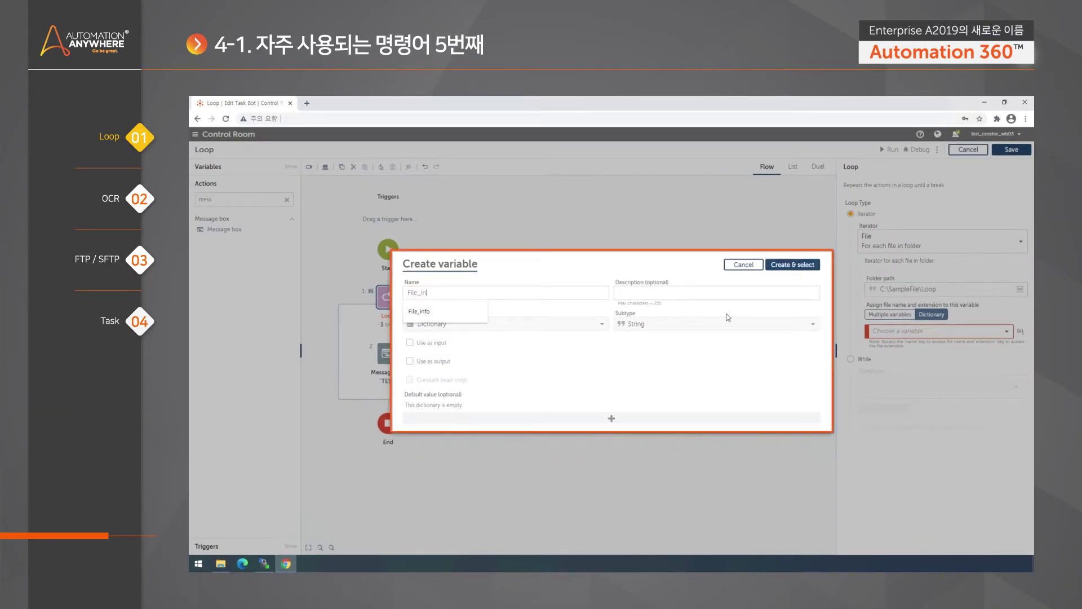
{"action": "type", "text": "rmation"}
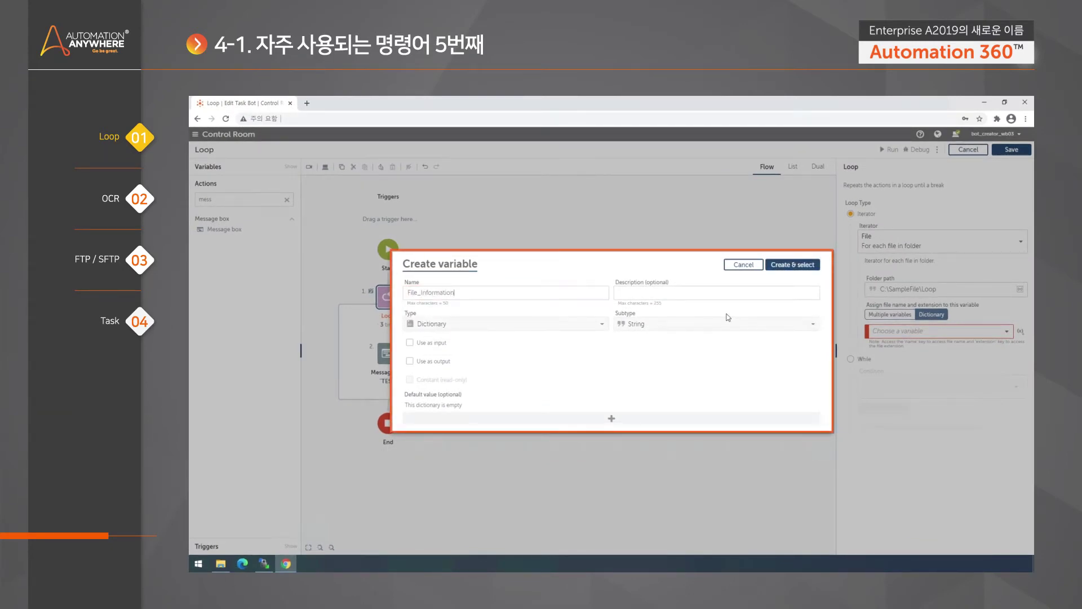
{"action": "left_click", "coordinate": [792, 265]}
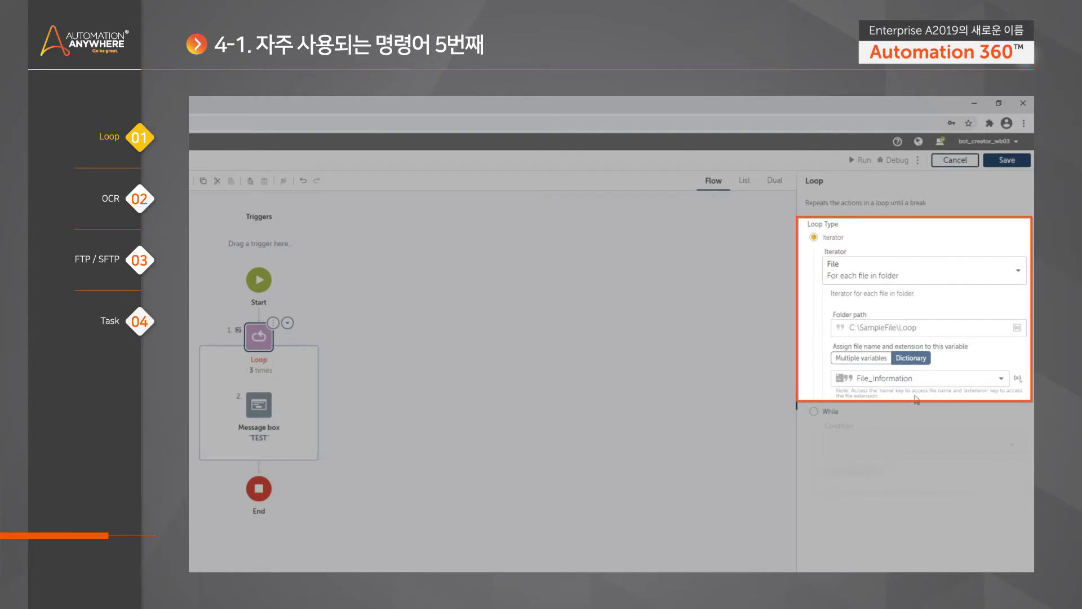
- Replace the message box's TEST text with the File_Information variable using the dictionary key name
{"action": "left_click", "coordinate": [262, 405]}
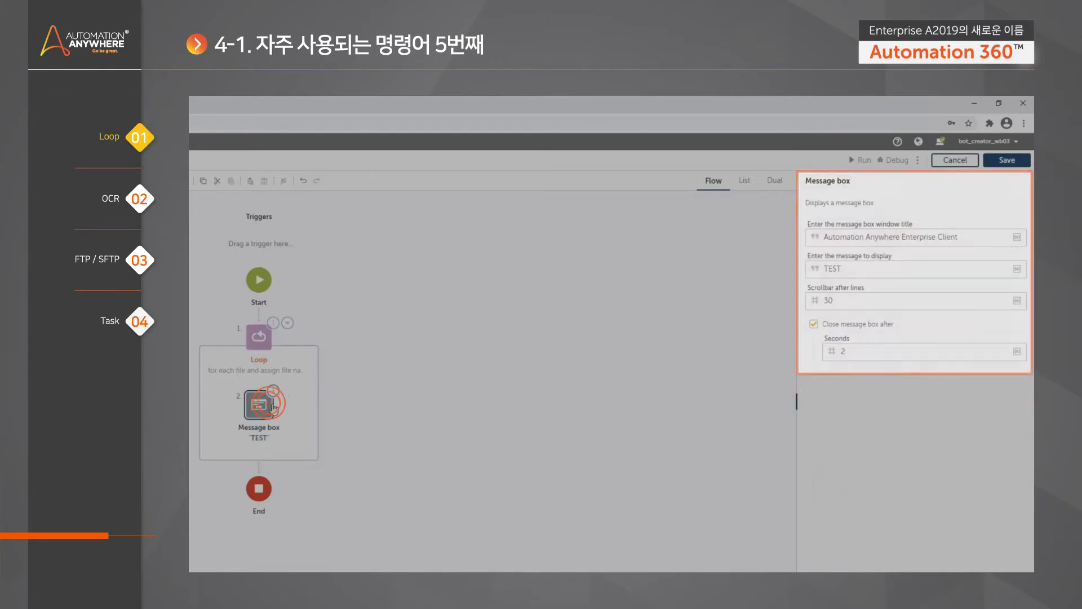
{"action": "double_click", "coordinate": [833, 269]}
{"action": "key", "text": "BackSpace"}
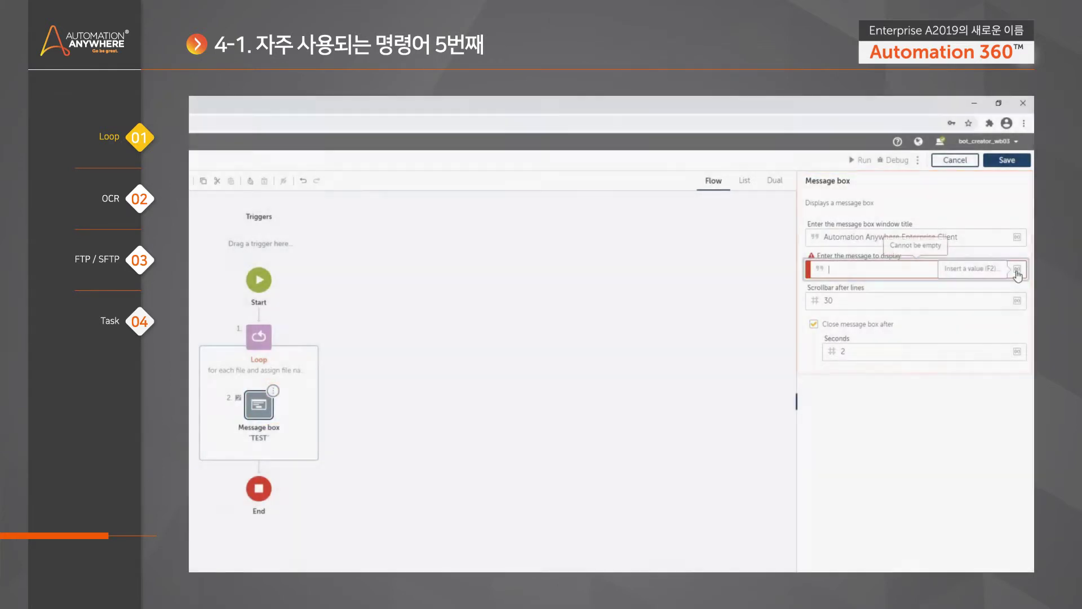
{"action": "left_click", "coordinate": [1018, 269]}
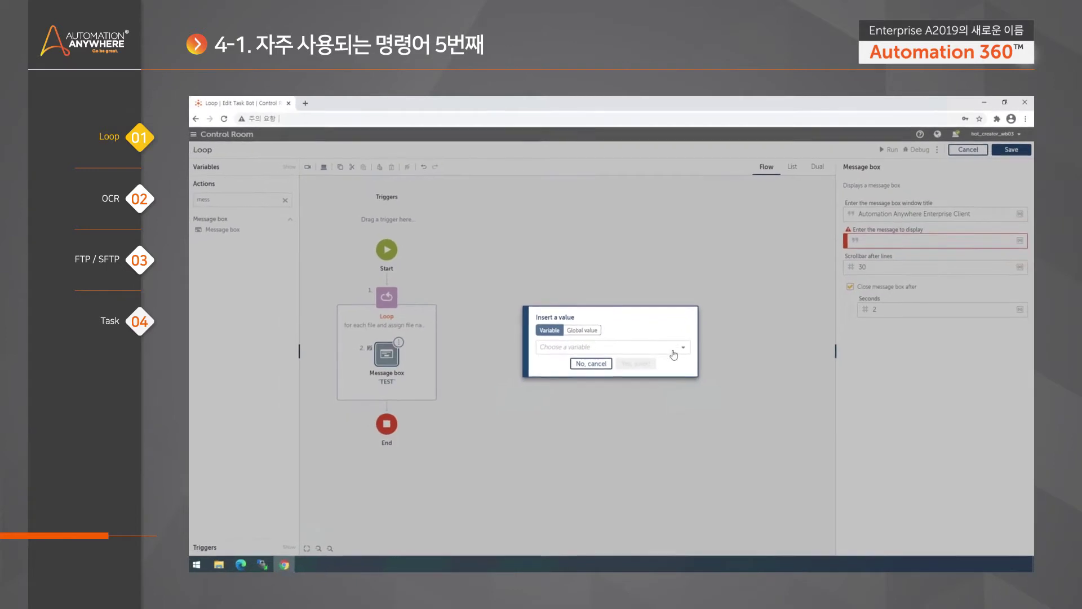
{"action": "left_click", "coordinate": [674, 350]}
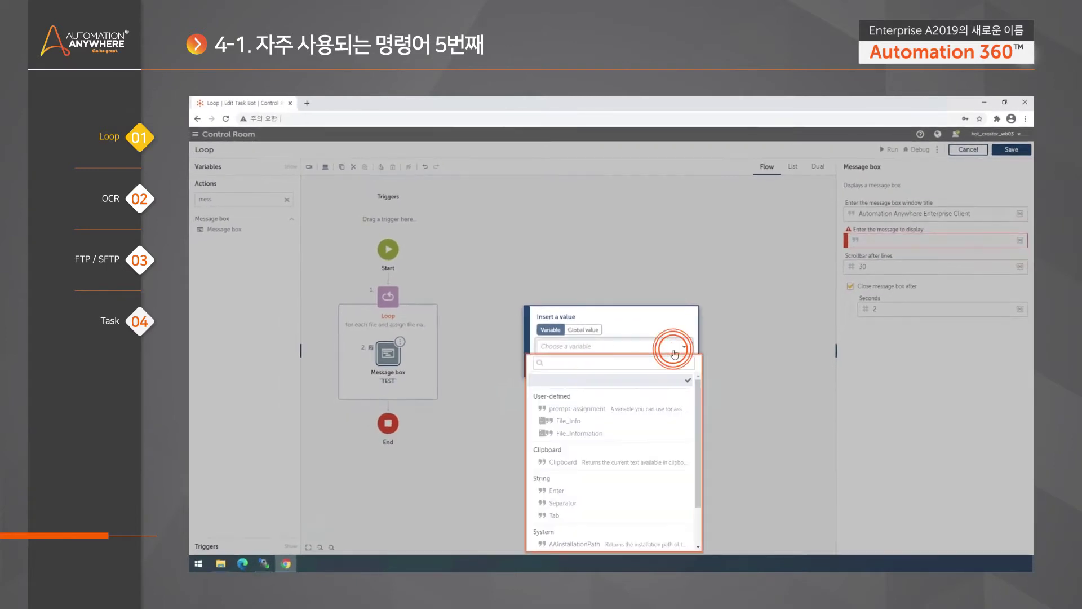
{"action": "left_click", "coordinate": [597, 436]}
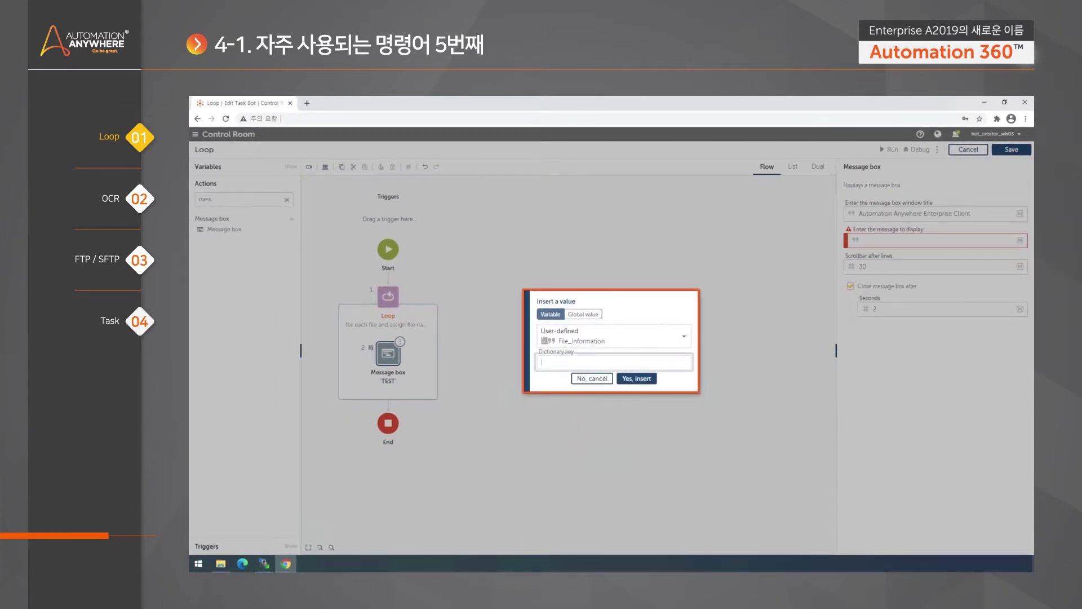
{"action": "left_click", "coordinate": [636, 378]}
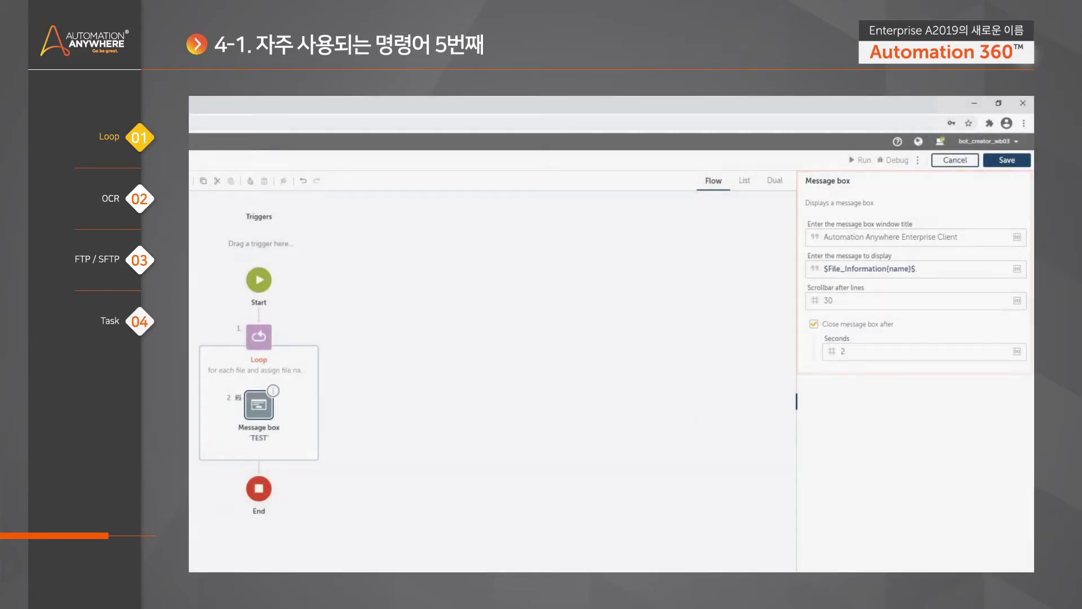
- Append a period and the File_Information variable with the dictionary key extension to the displayed message
{"action": "left_click", "coordinate": [1017, 269]}
{"action": "left_click", "coordinate": [618, 372]}
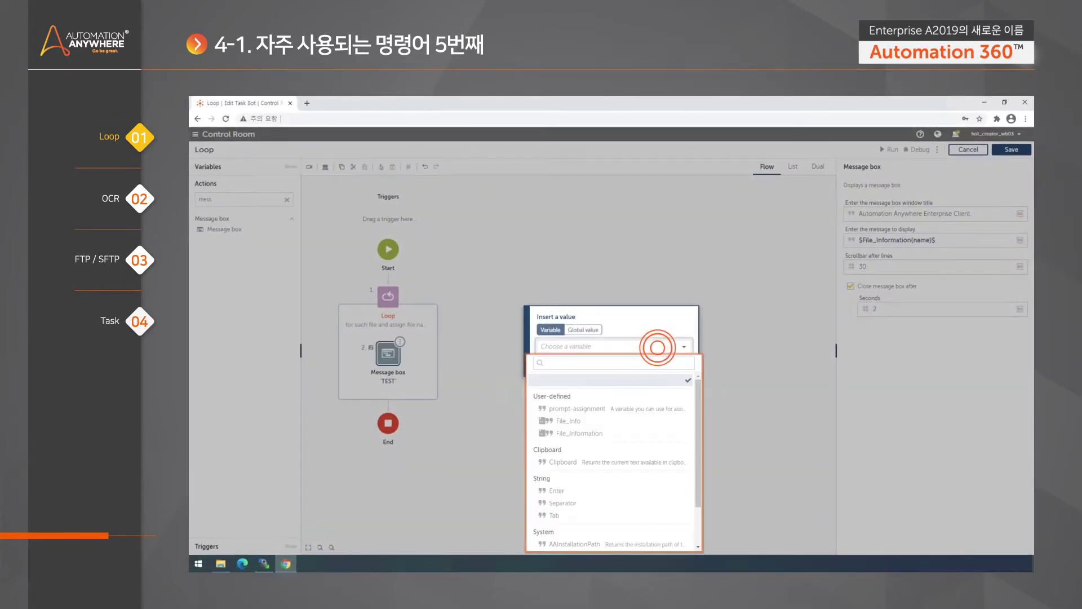
{"action": "left_click", "coordinate": [581, 433]}
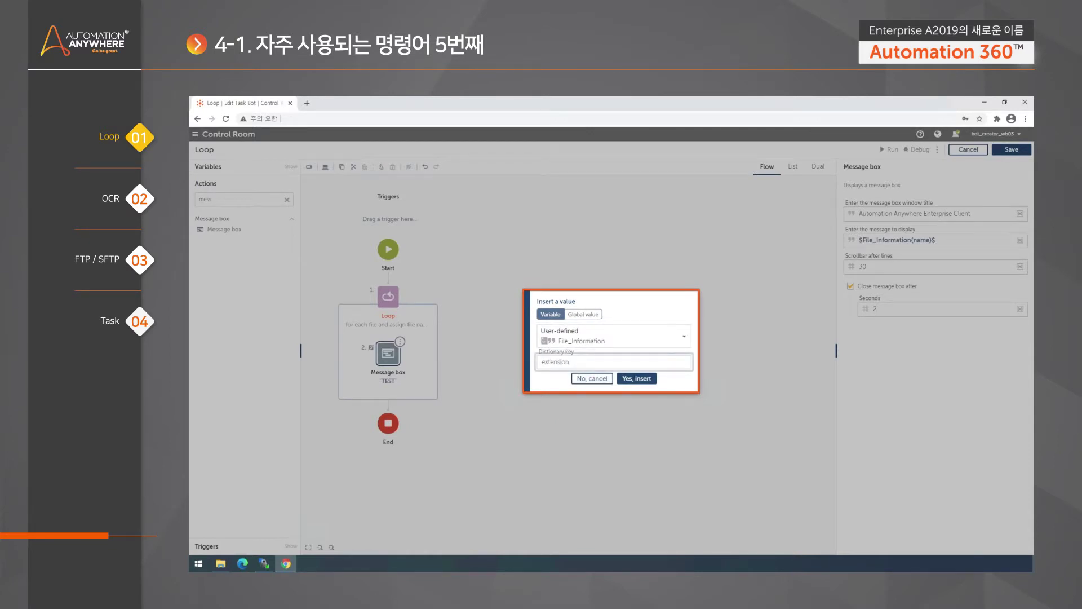
{"action": "type", "text": "extension"}
{"action": "left_click", "coordinate": [637, 378]}
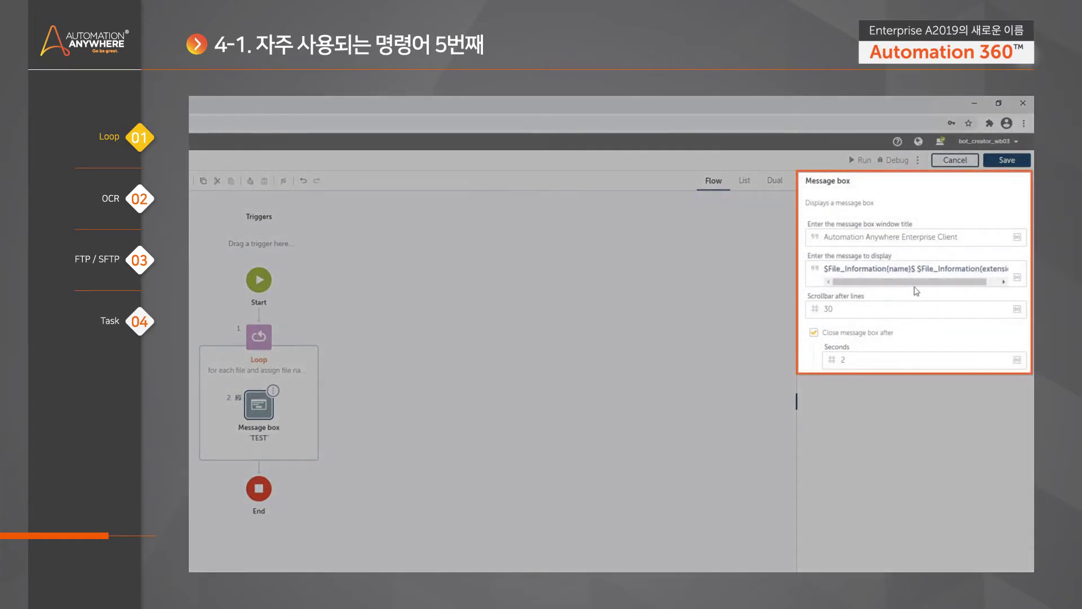
{"action": "left_click_drag", "start_coordinate": [938, 284], "coordinate": [879, 286]}
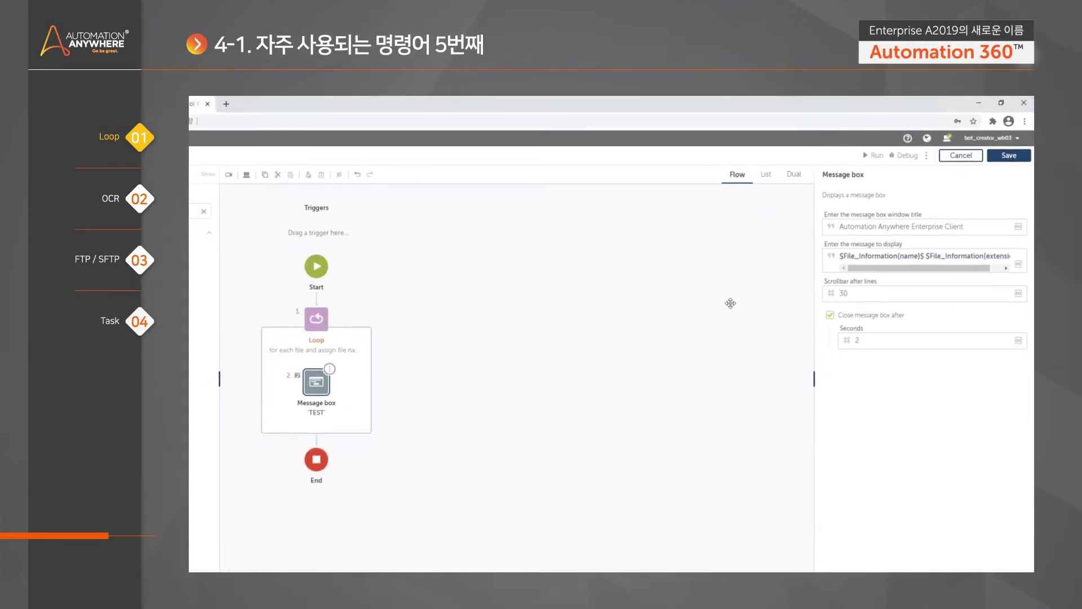
- Run the bot with the Loop folder's files shown beside it in File Explorer, and close the run dialog
{"action": "left_click", "coordinate": [543, 326]}
{"action": "left_click", "coordinate": [893, 150]}
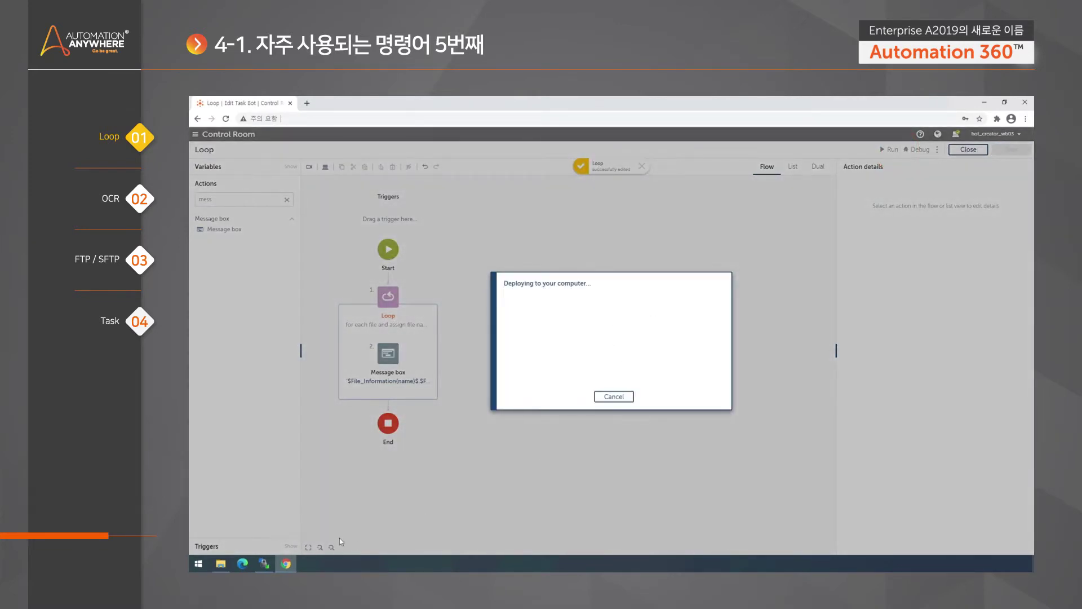
{"action": "left_click", "coordinate": [220, 563]}
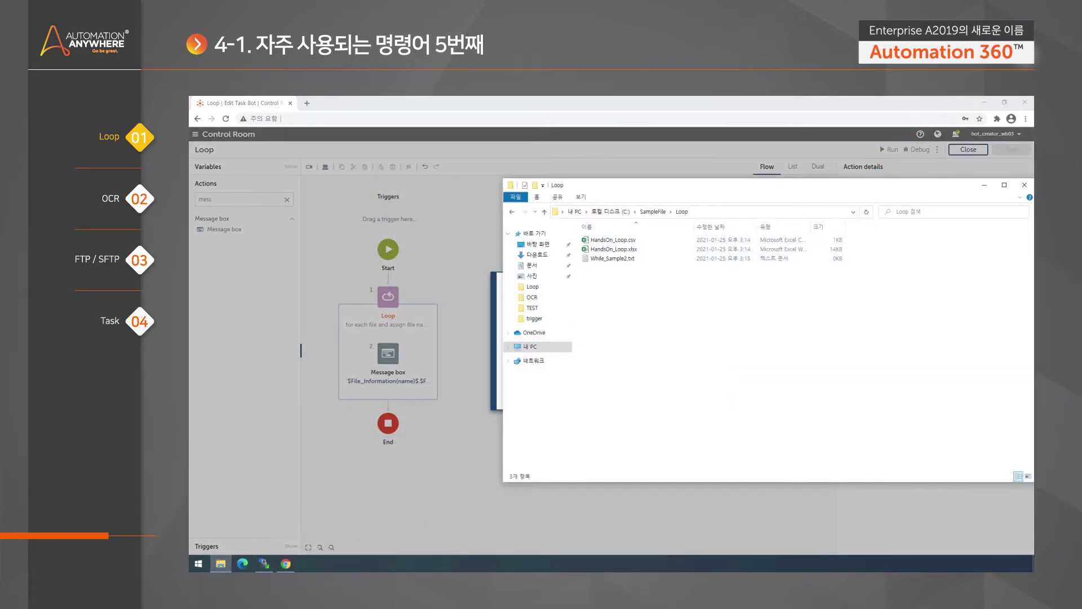
{"action": "left_click", "coordinate": [984, 185]}
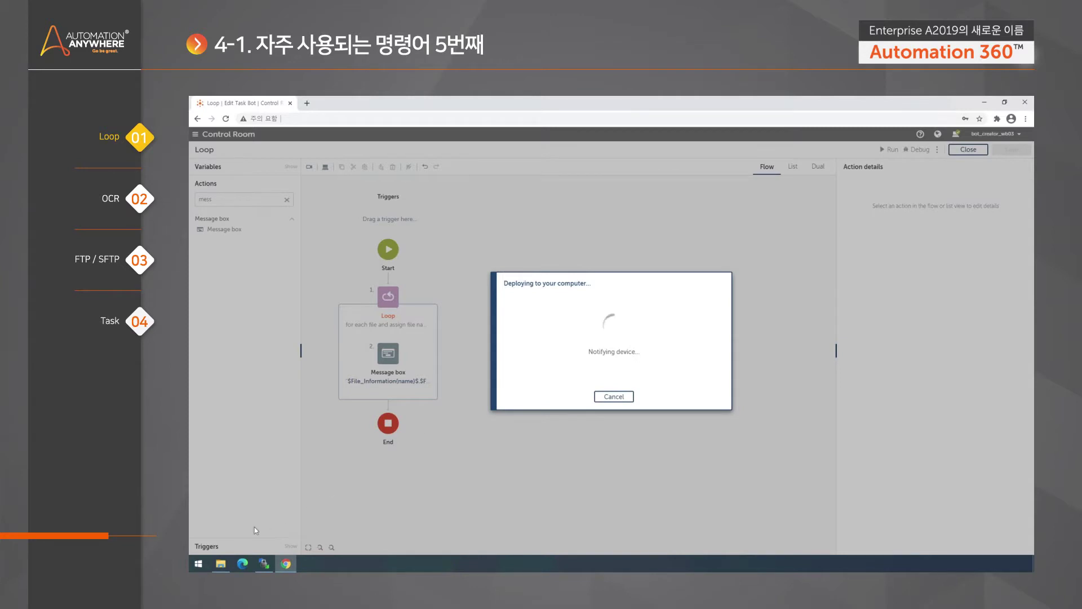
{"action": "left_click", "coordinate": [221, 563]}
{"action": "left_click_drag", "start_coordinate": [631, 188], "coordinate": [829, 210]}
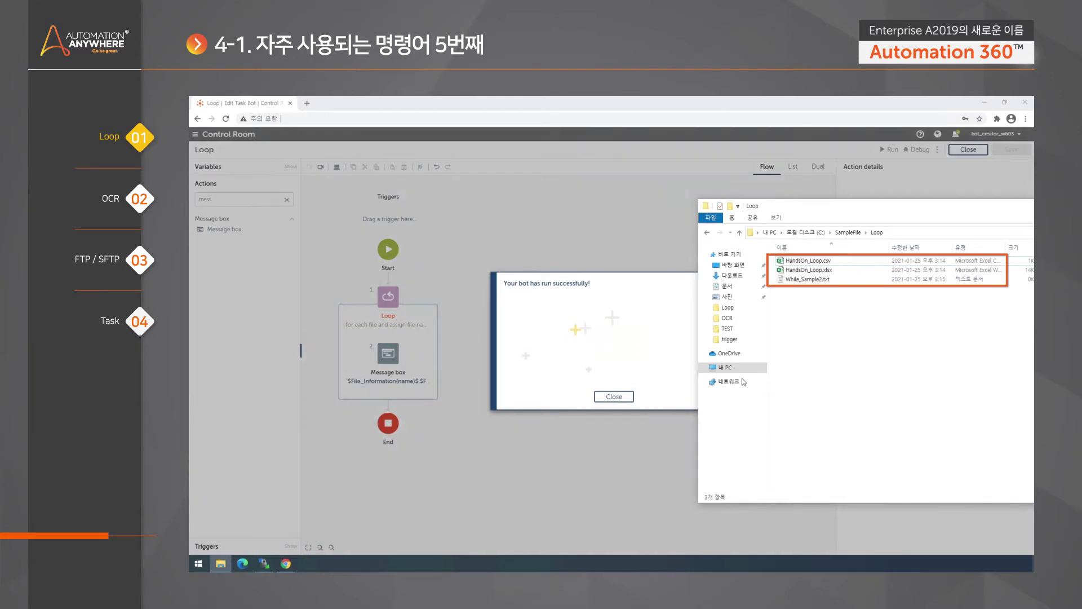
{"action": "left_click", "coordinate": [621, 397]}
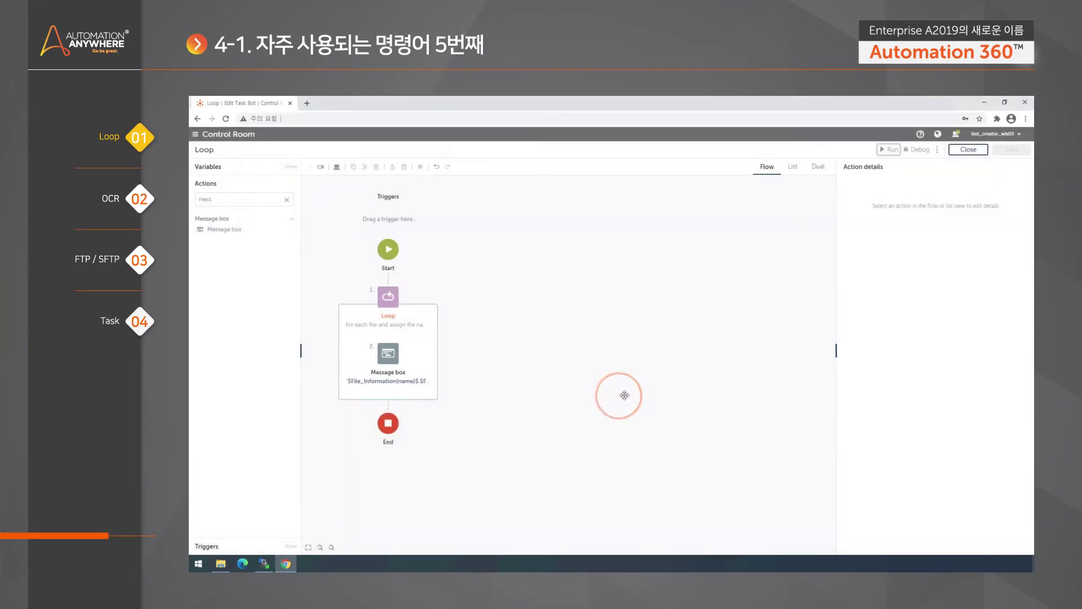
- Open the Loop action's settings and review its While conditions and available iterator types
{"action": "left_click", "coordinate": [387, 297]}
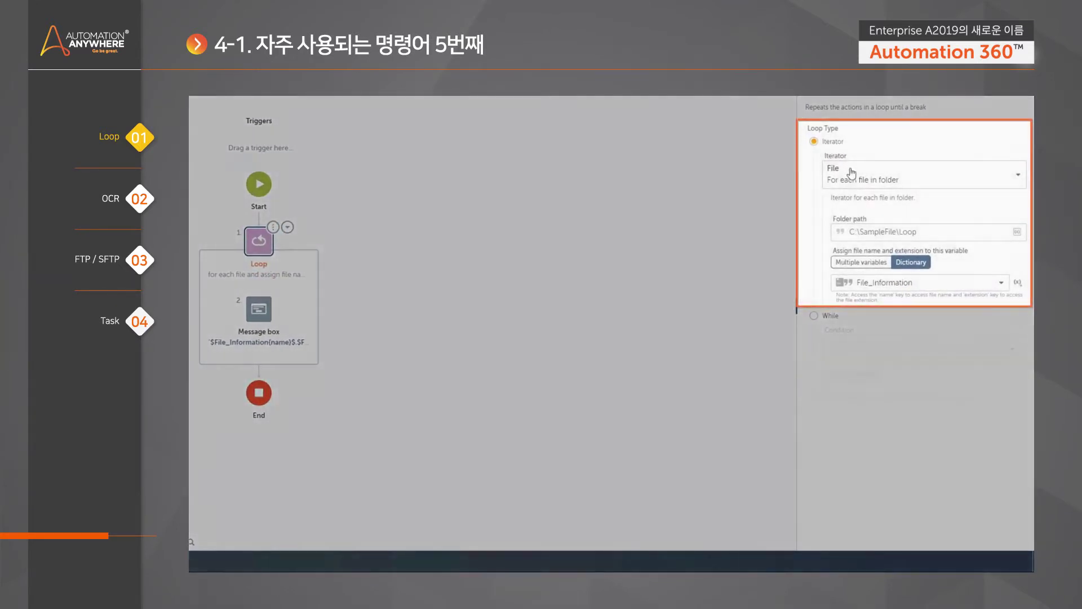
{"action": "left_click", "coordinate": [821, 314]}
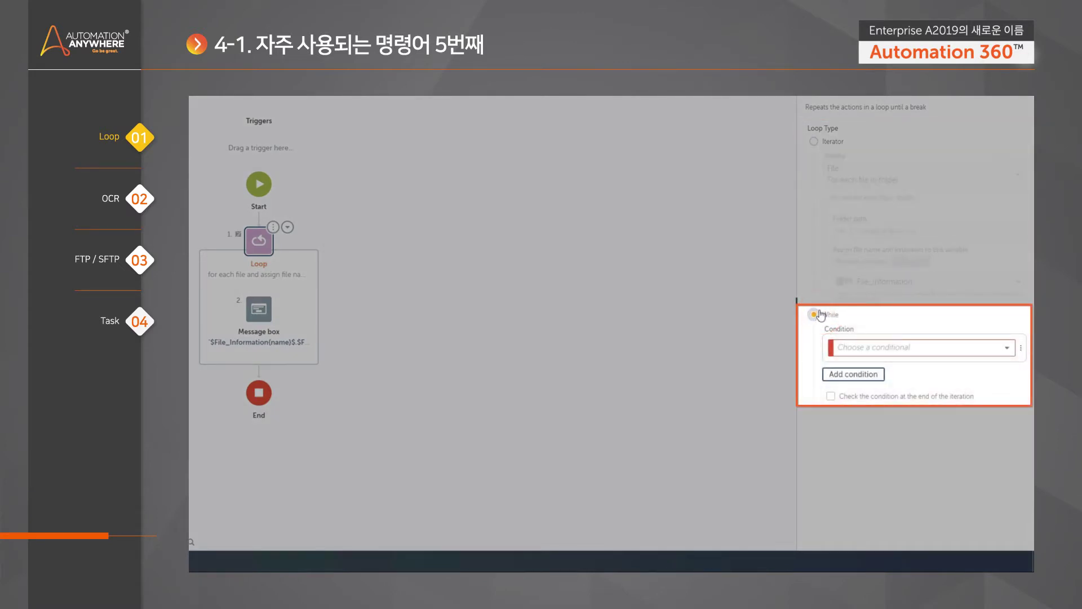
{"action": "left_click", "coordinate": [1009, 348]}
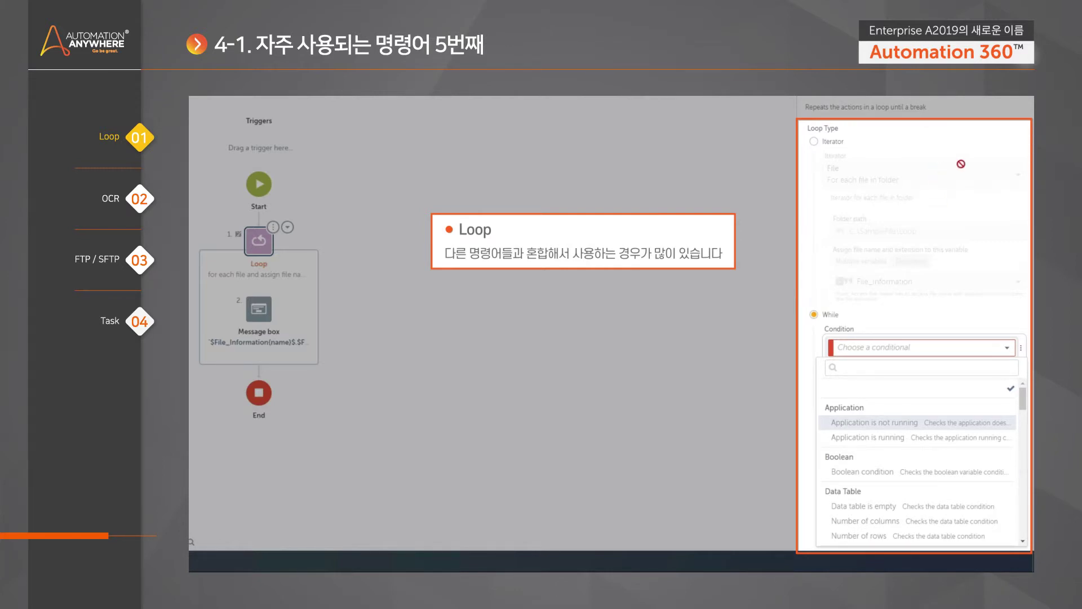
{"action": "left_click", "coordinate": [828, 143]}
{"action": "left_click", "coordinate": [1019, 174]}
{"action": "scroll", "coordinate": [925, 237], "scroll_direction": "down", "scroll_amount": 3}
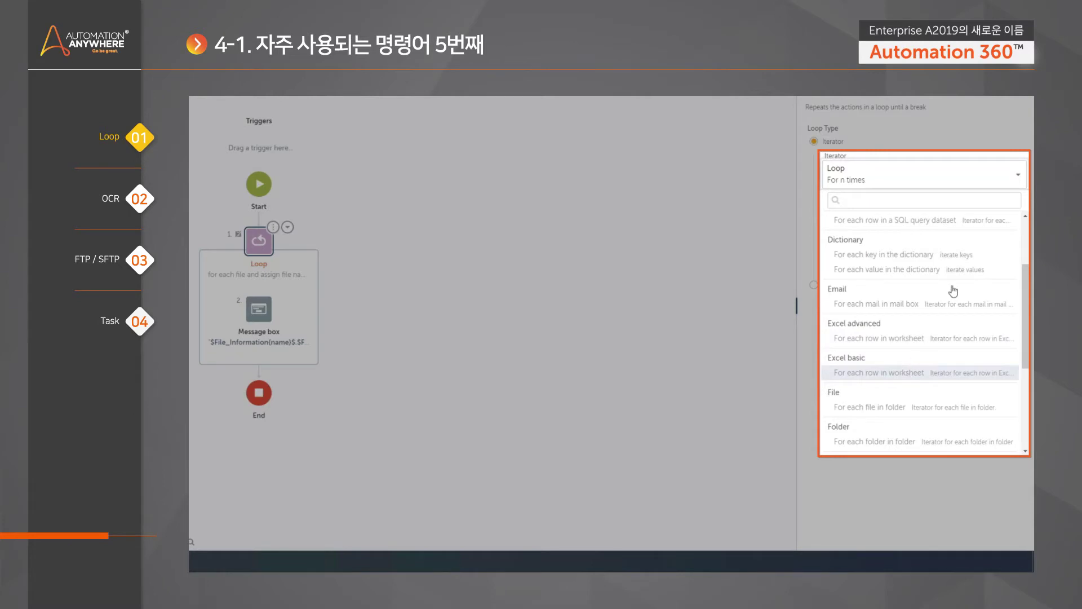
{"action": "left_click", "coordinate": [891, 113]}
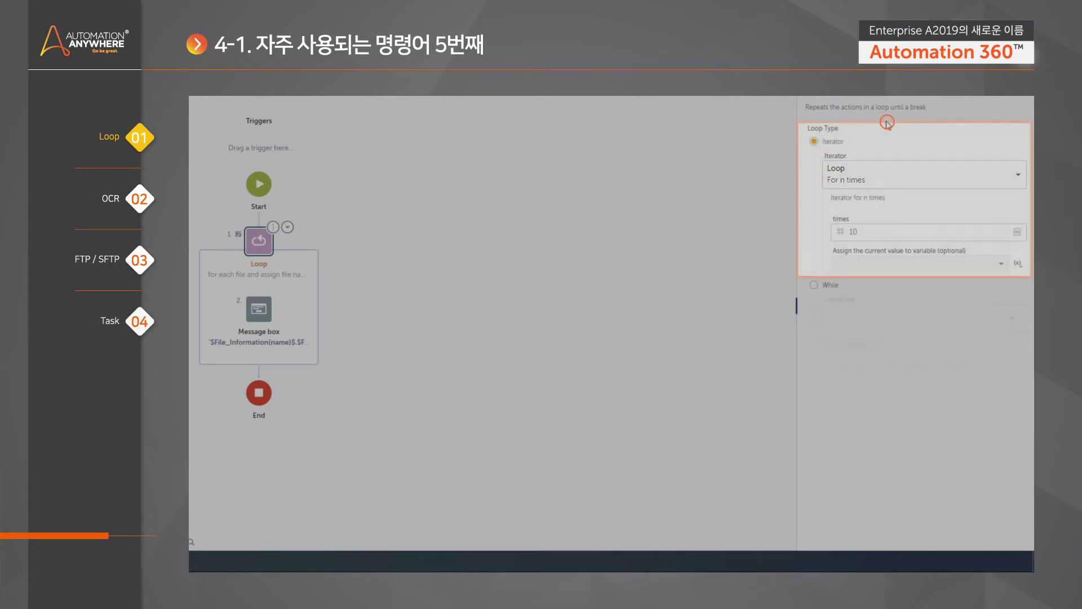
- Set the Loop action's type to While and choose the Datetime Date Condition as its condition
{"action": "left_click", "coordinate": [814, 285]}
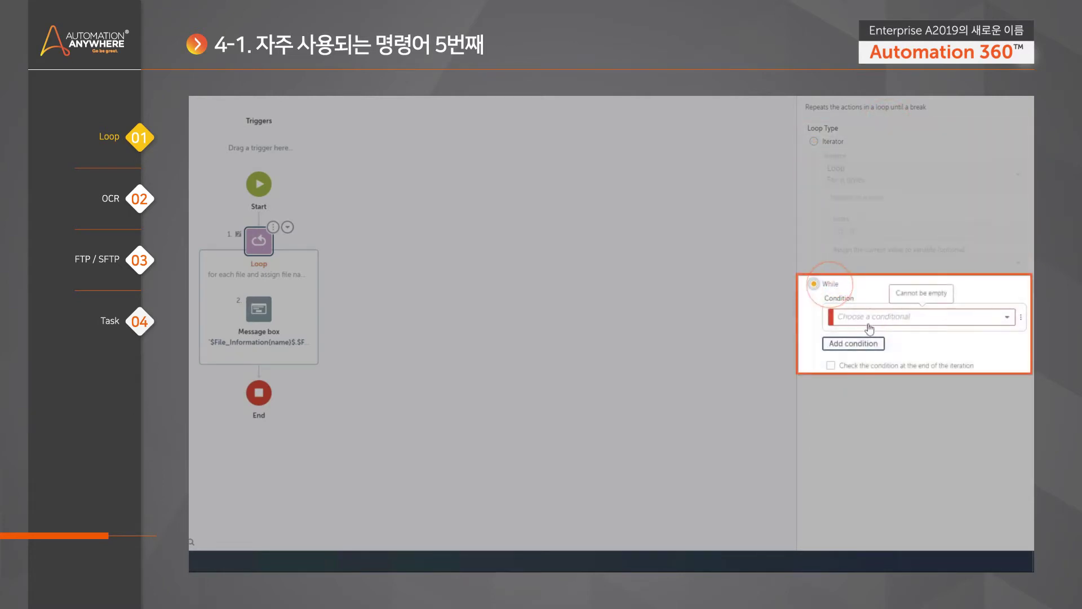
{"action": "left_click", "coordinate": [1006, 319]}
{"action": "scroll", "coordinate": [916, 406], "scroll_direction": "down", "scroll_amount": 2}
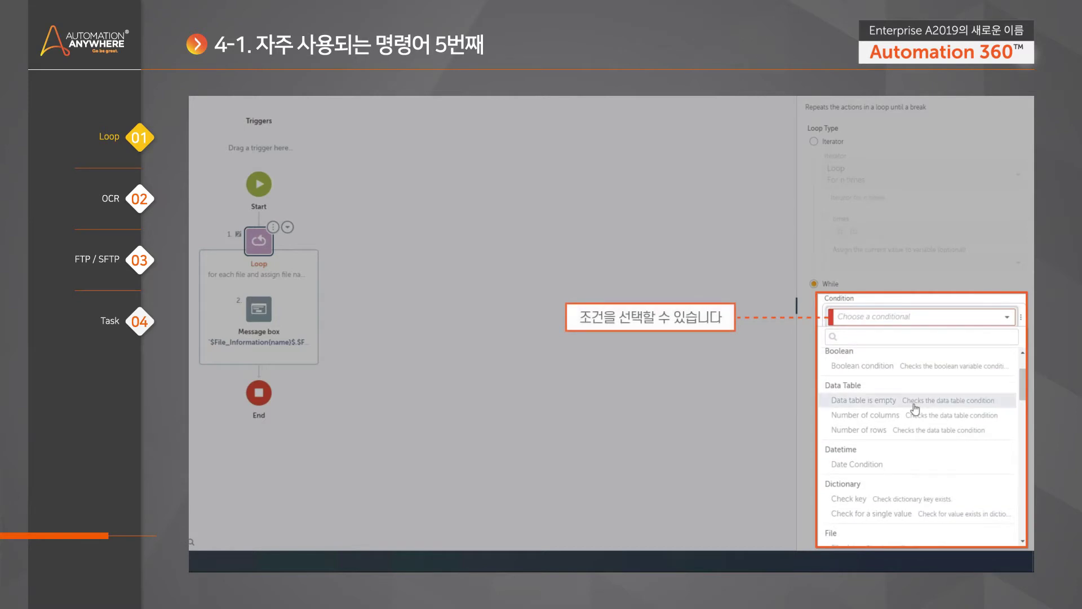
{"action": "scroll", "coordinate": [916, 407], "scroll_direction": "up", "scroll_amount": 2}
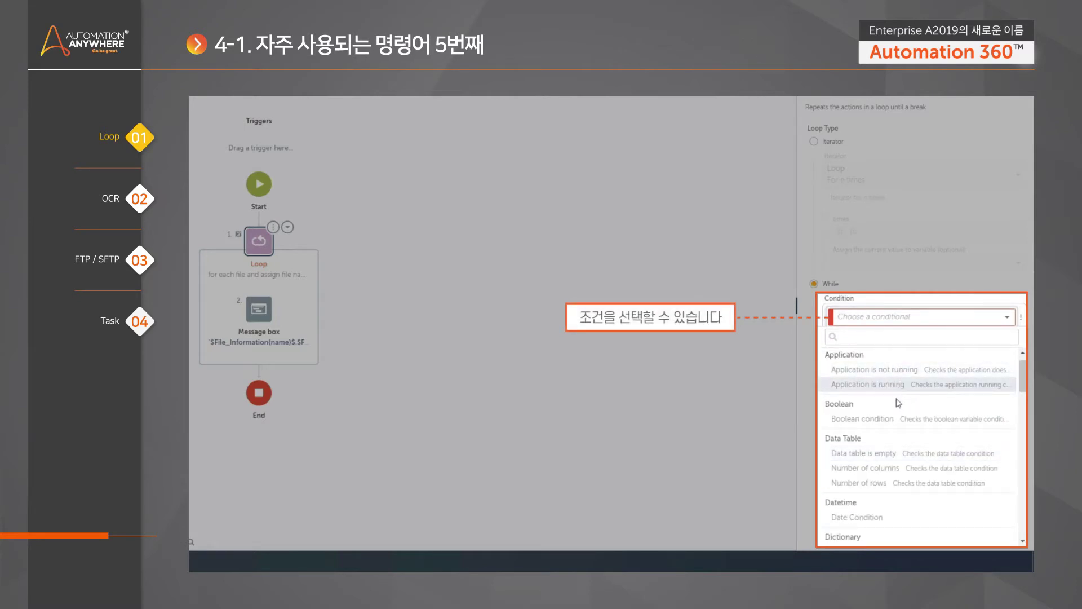
{"action": "scroll", "coordinate": [900, 406], "scroll_direction": "down", "scroll_amount": 2}
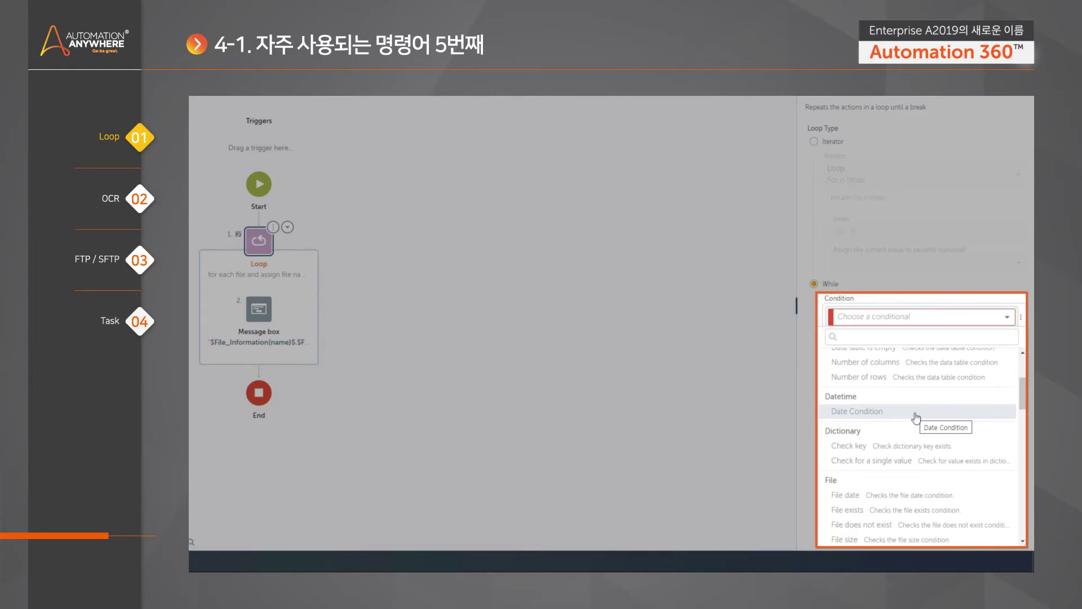
{"action": "left_click", "coordinate": [915, 415]}
{"action": "scroll", "coordinate": [952, 422], "scroll_direction": "down", "scroll_amount": 2}
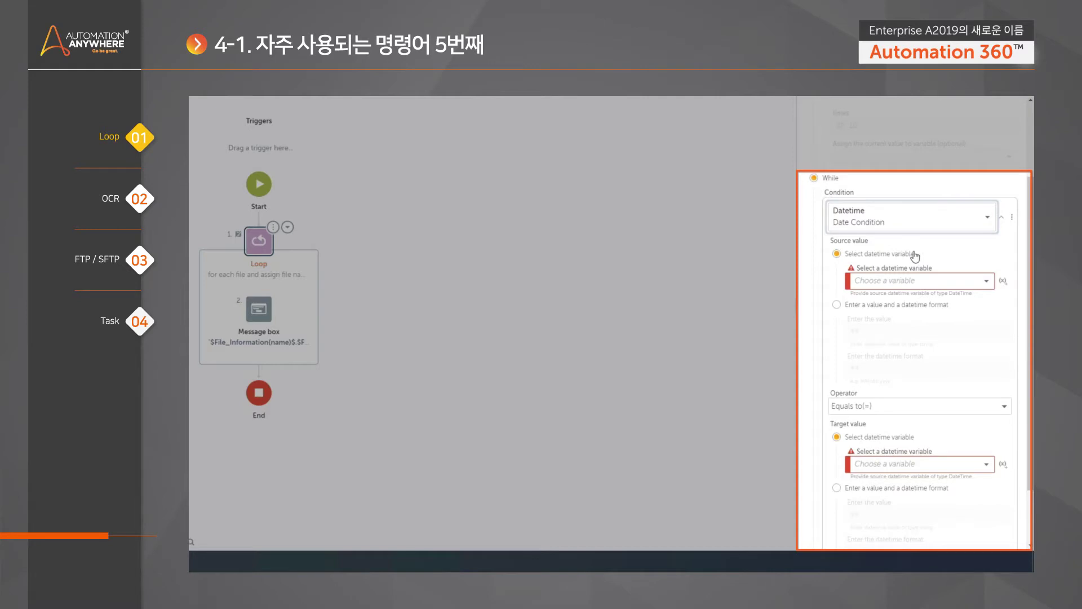
- Change the While condition to File exists
{"action": "left_click", "coordinate": [978, 226]}
{"action": "scroll", "coordinate": [959, 388], "scroll_direction": "down", "scroll_amount": 3}
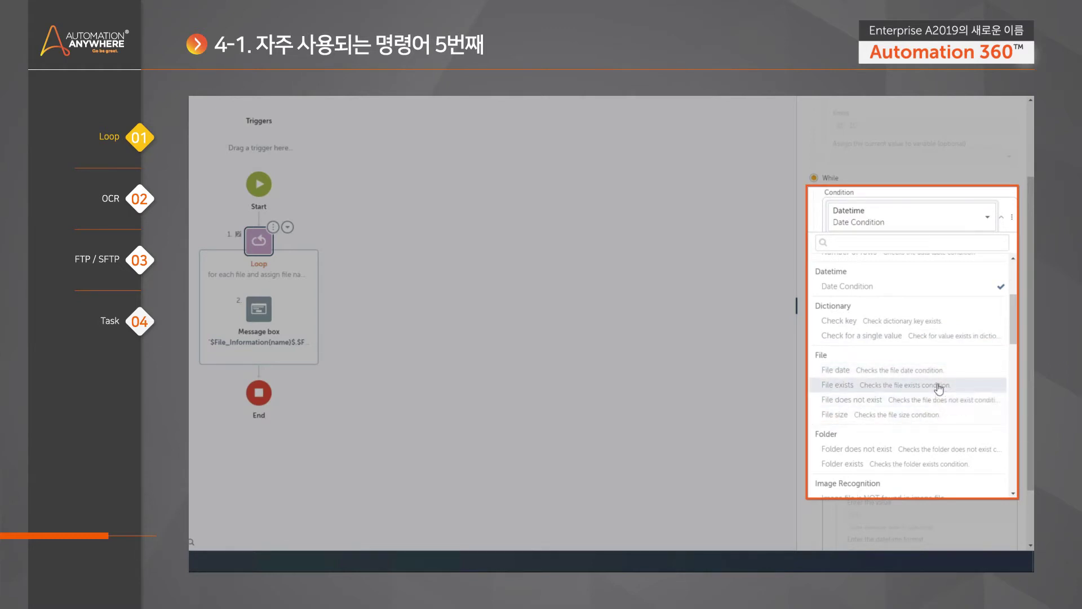
{"action": "left_click", "coordinate": [939, 388]}
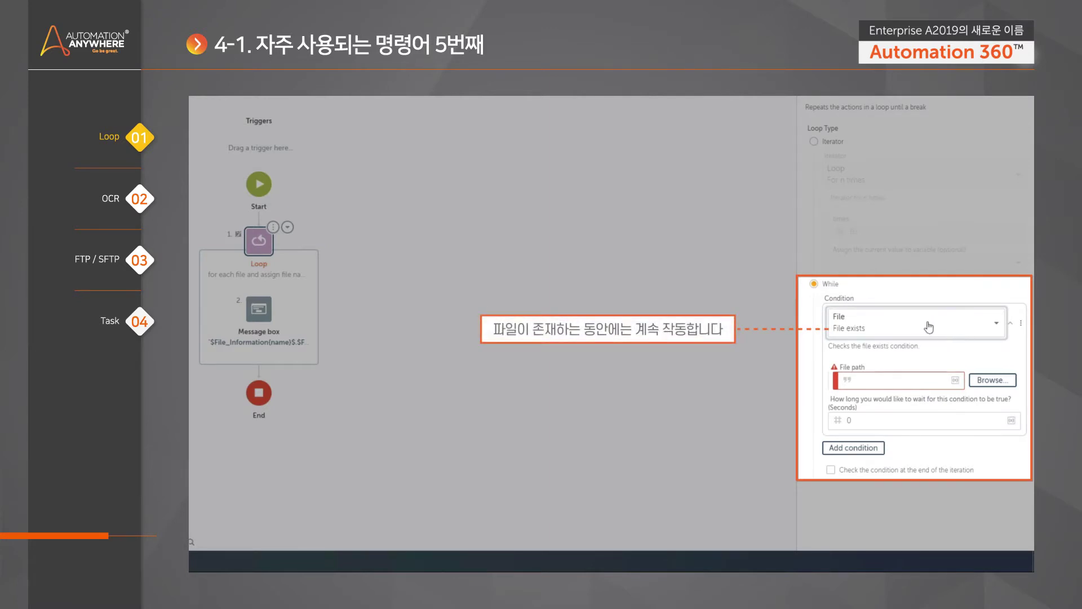
- Set the condition's file path by browsing to While_Sample2.txt in C:\SampleFile\Loop
{"action": "left_click", "coordinate": [992, 380]}
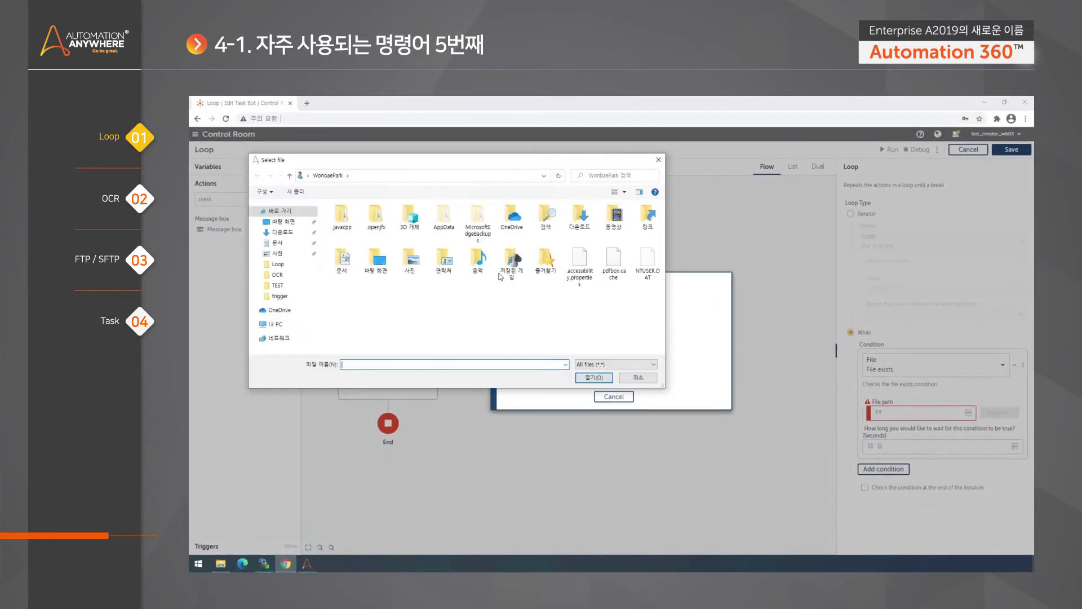
{"action": "left_click", "coordinate": [276, 325]}
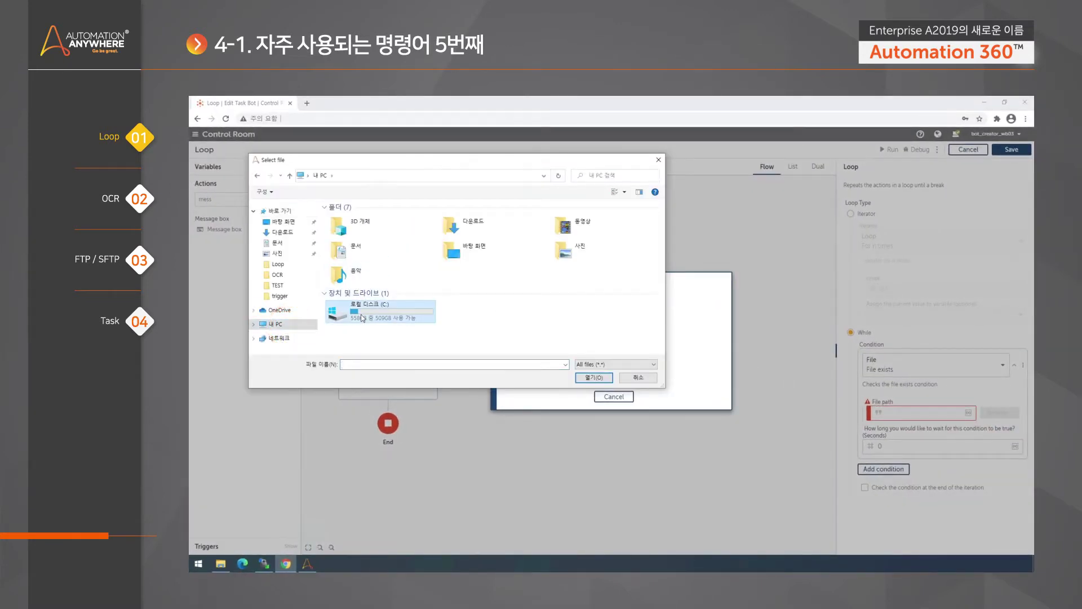
{"action": "double_click", "coordinate": [361, 314]}
{"action": "double_click", "coordinate": [360, 263]}
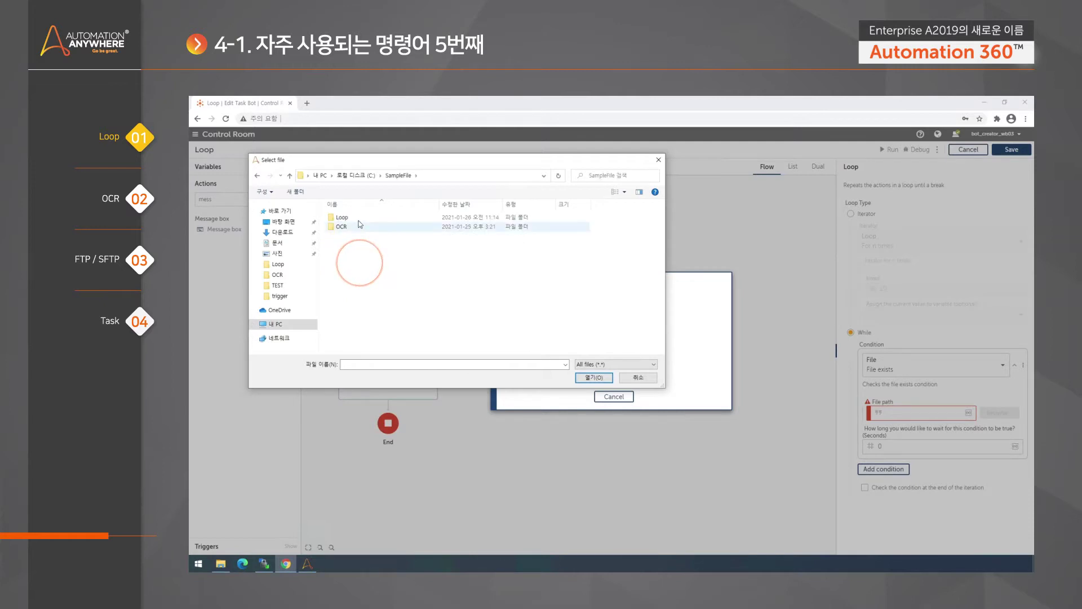
{"action": "double_click", "coordinate": [349, 218]}
{"action": "left_click", "coordinate": [373, 237]}
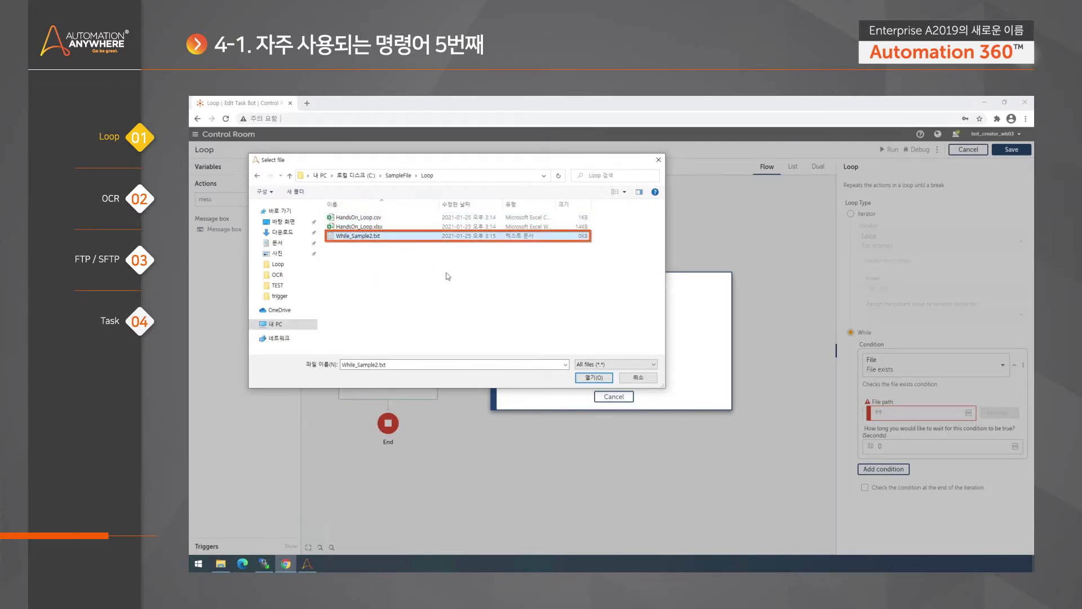
{"action": "left_click", "coordinate": [594, 377]}
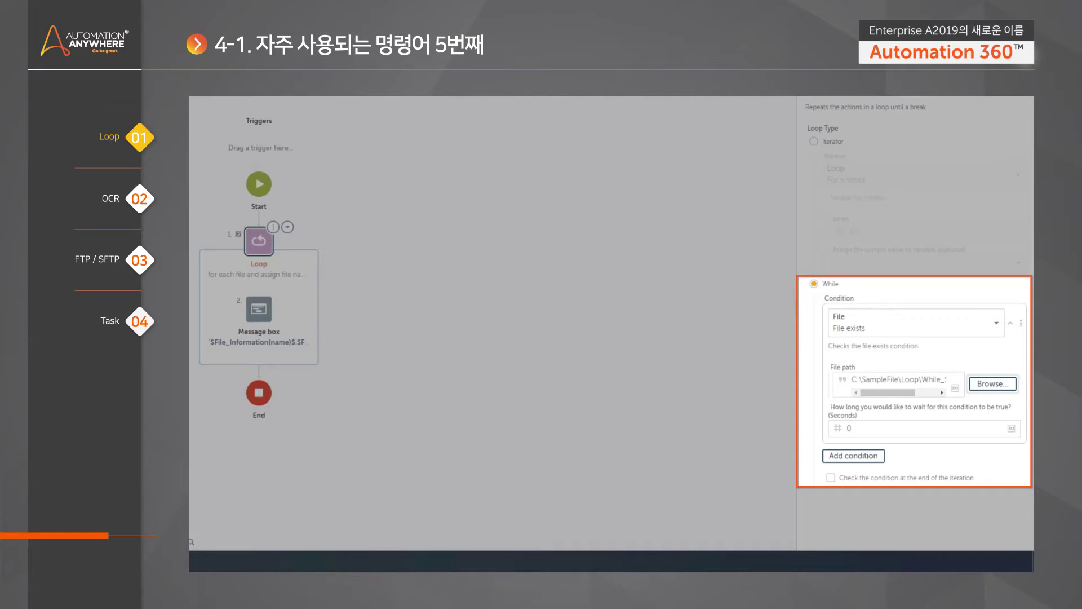
- Add two empty conditions below the Loop's File exists condition, then delete both of them
{"action": "left_click", "coordinate": [874, 458]}
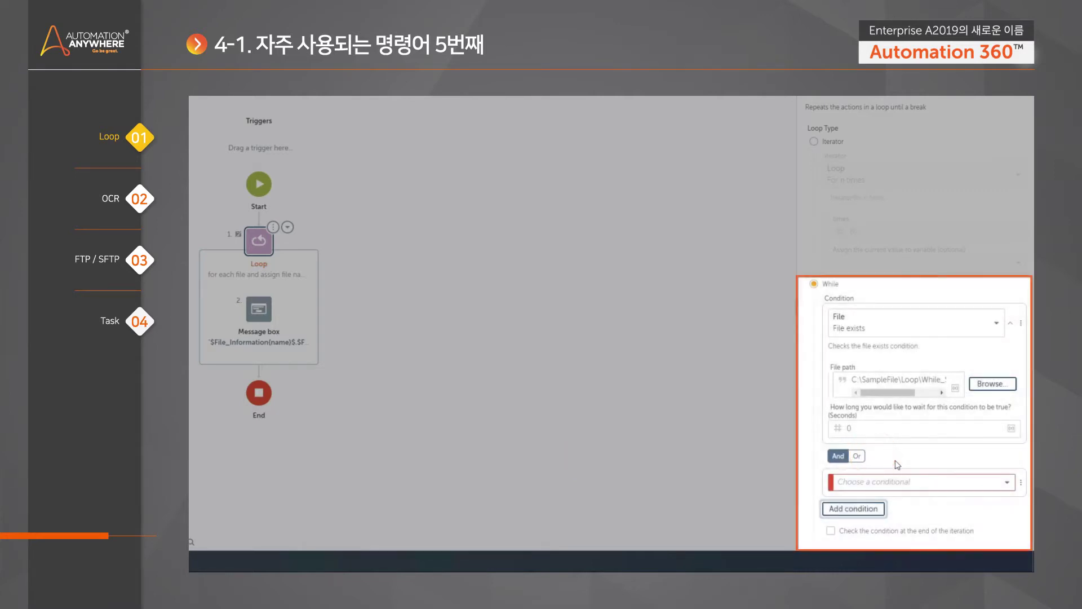
{"action": "left_click", "coordinate": [860, 509]}
{"action": "scroll", "coordinate": [915, 498], "scroll_direction": "down", "scroll_amount": 1}
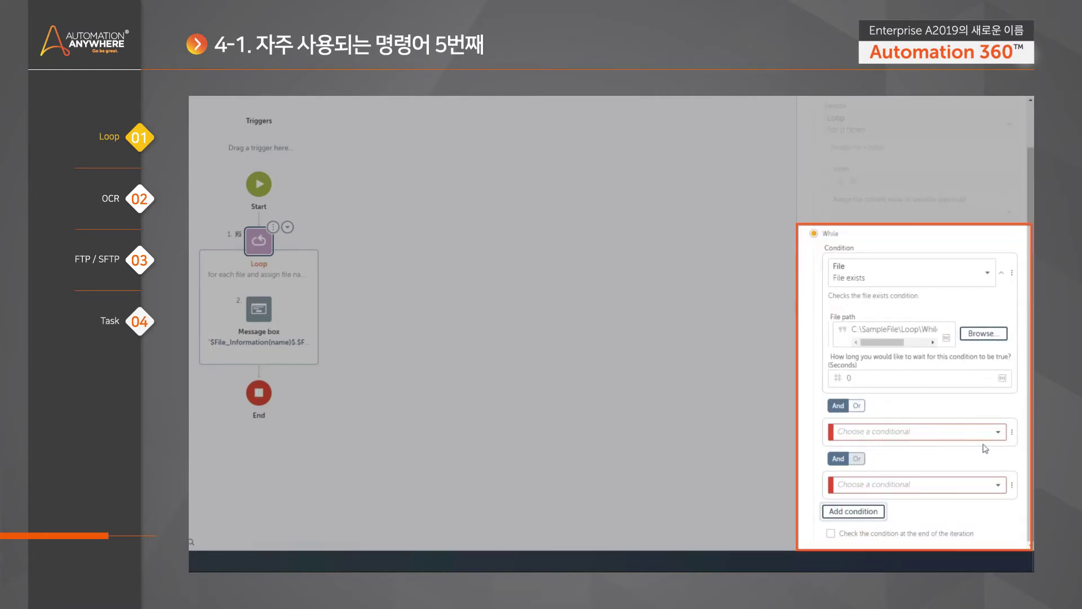
{"action": "left_click", "coordinate": [1012, 434]}
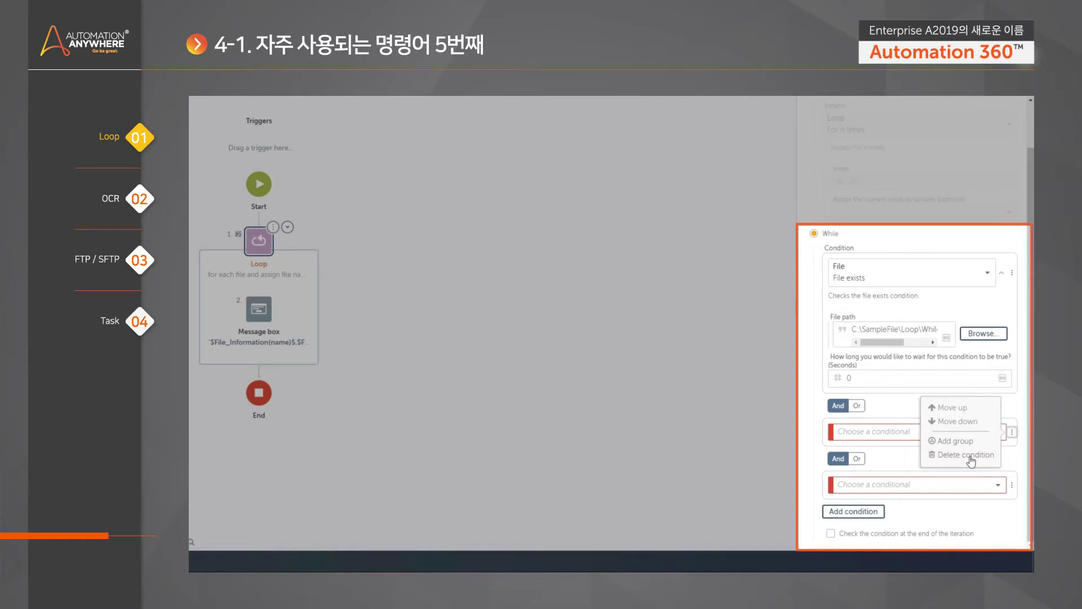
{"action": "left_click", "coordinate": [965, 455]}
{"action": "left_click", "coordinate": [1023, 484]}
{"action": "left_click", "coordinate": [984, 503]}
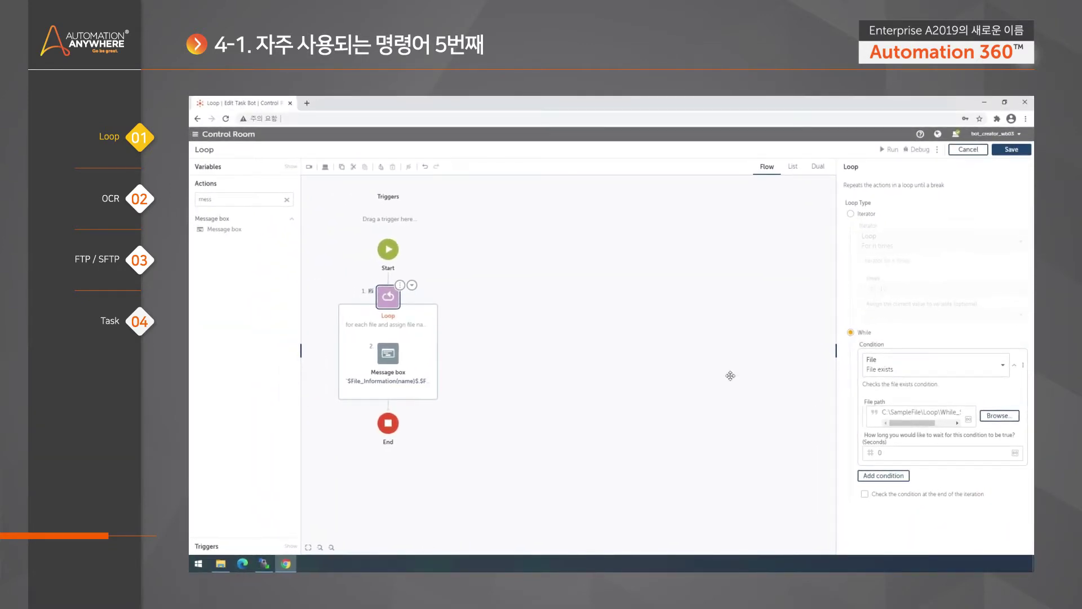
- Set the message displayed by the Message box inside the Loop to FILE!
{"action": "left_click", "coordinate": [583, 358]}
{"action": "left_click", "coordinate": [388, 307]}
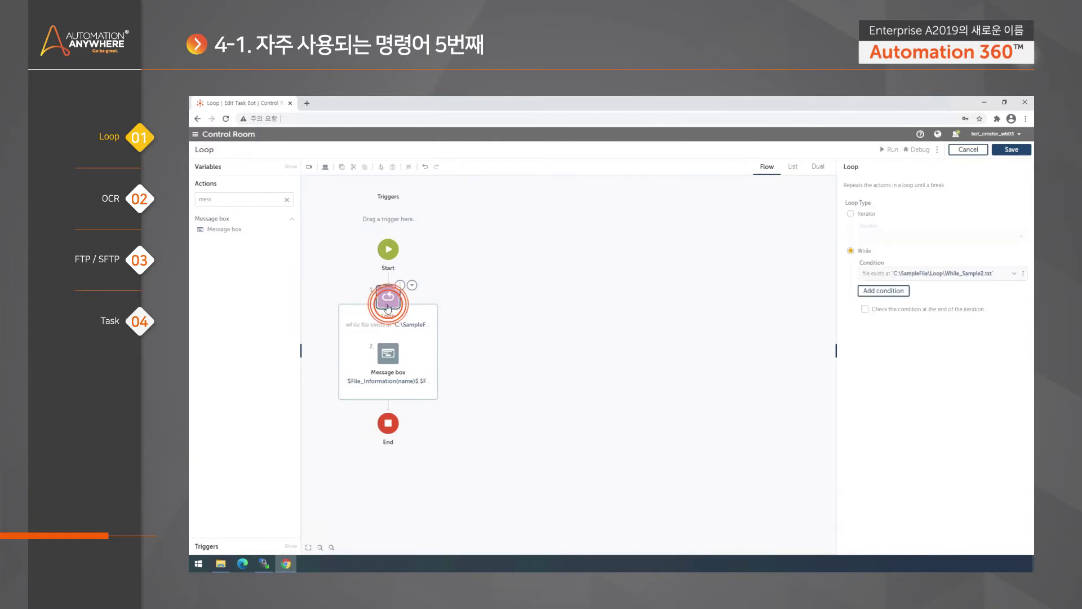
{"action": "left_click", "coordinate": [388, 354]}
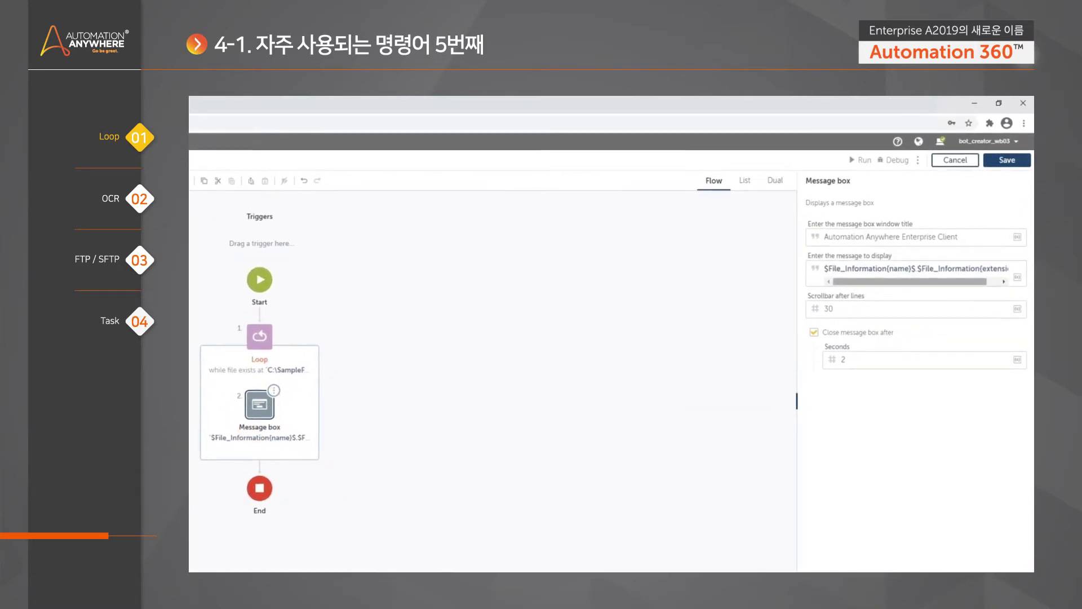
{"action": "triple_click", "coordinate": [913, 269]}
{"action": "type", "text": "Fi"}
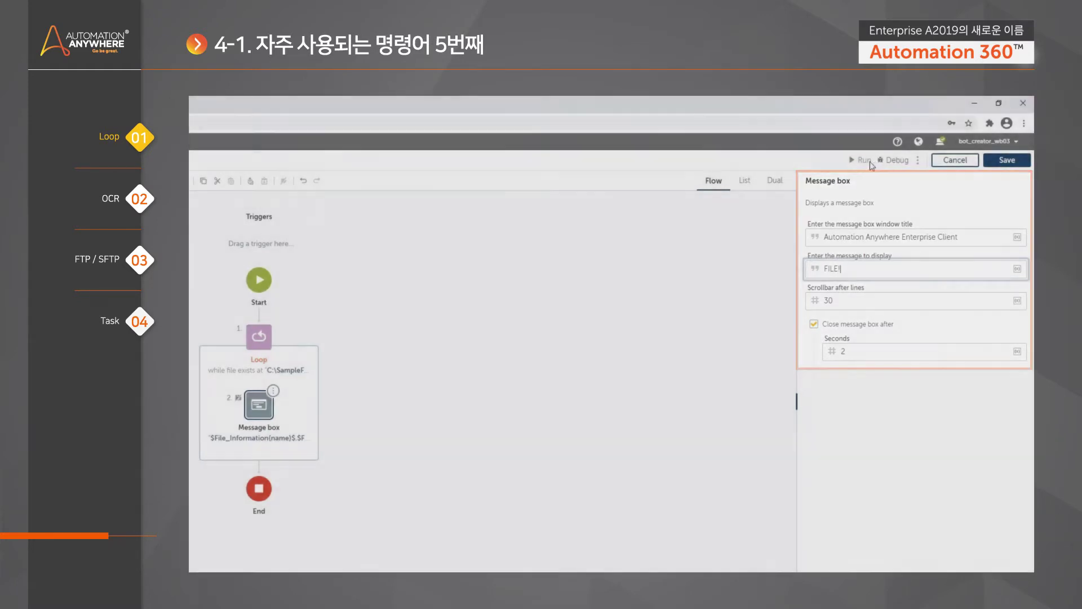
- Run the bot and, while it loops, rename While_Sample2.txt to While_Sample.txt in C:\SampleFile\Loop using File Explorer
{"action": "left_click", "coordinate": [861, 160]}
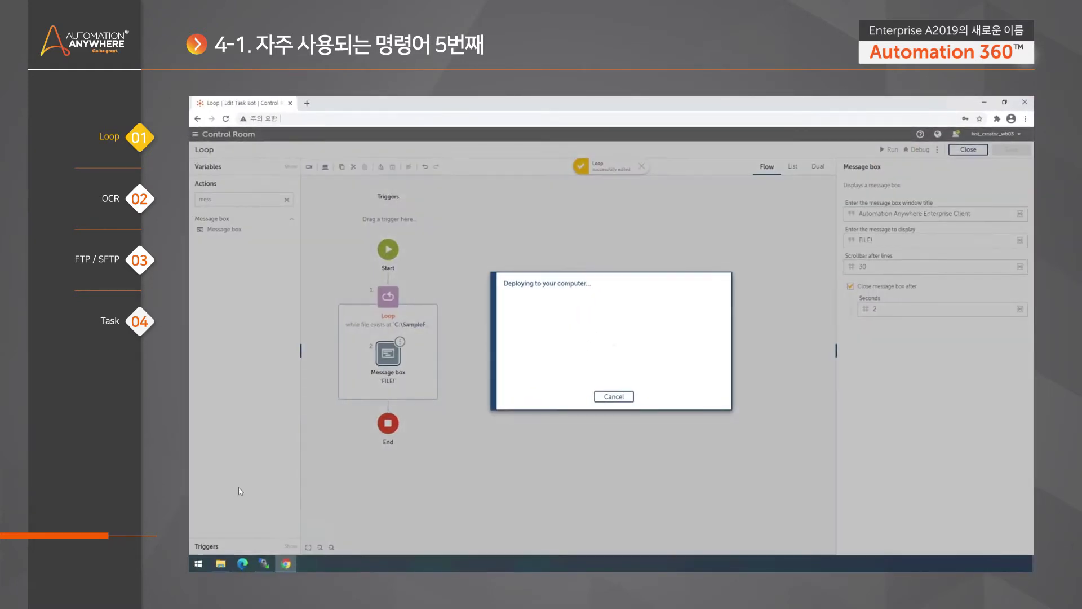
{"action": "left_click", "coordinate": [221, 563]}
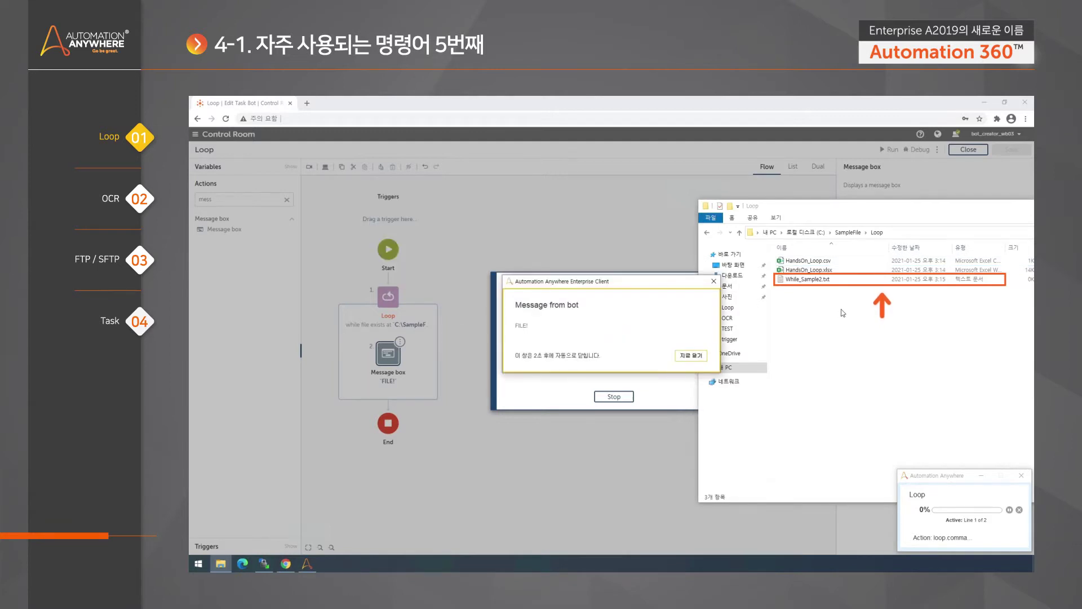
{"action": "left_click", "coordinate": [826, 281]}
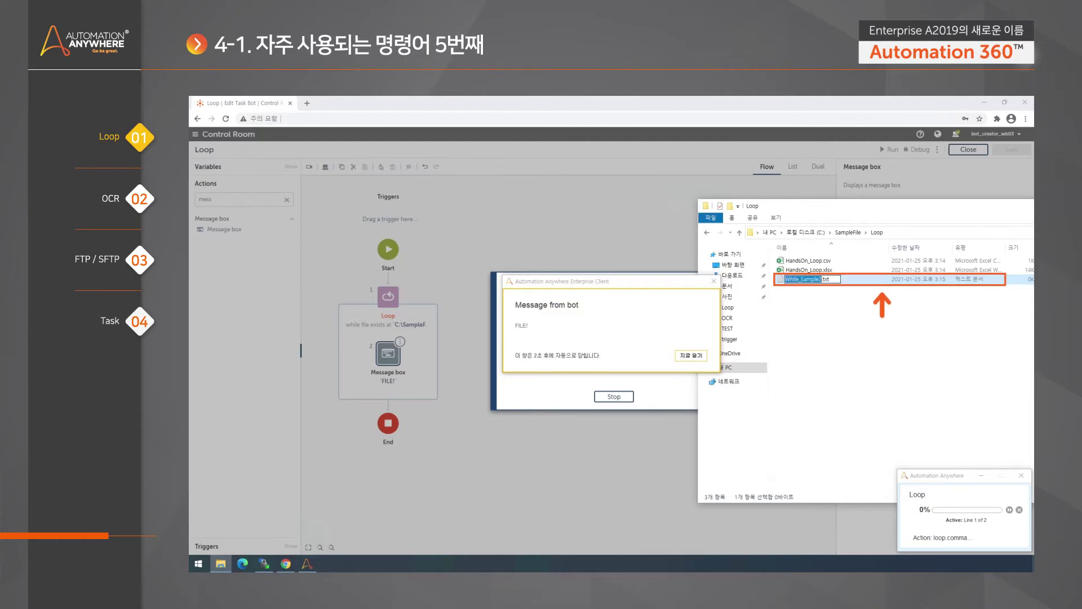
{"action": "key", "text": "F2"}
{"action": "key", "text": "BackSpace"}
{"action": "key", "text": "Return"}
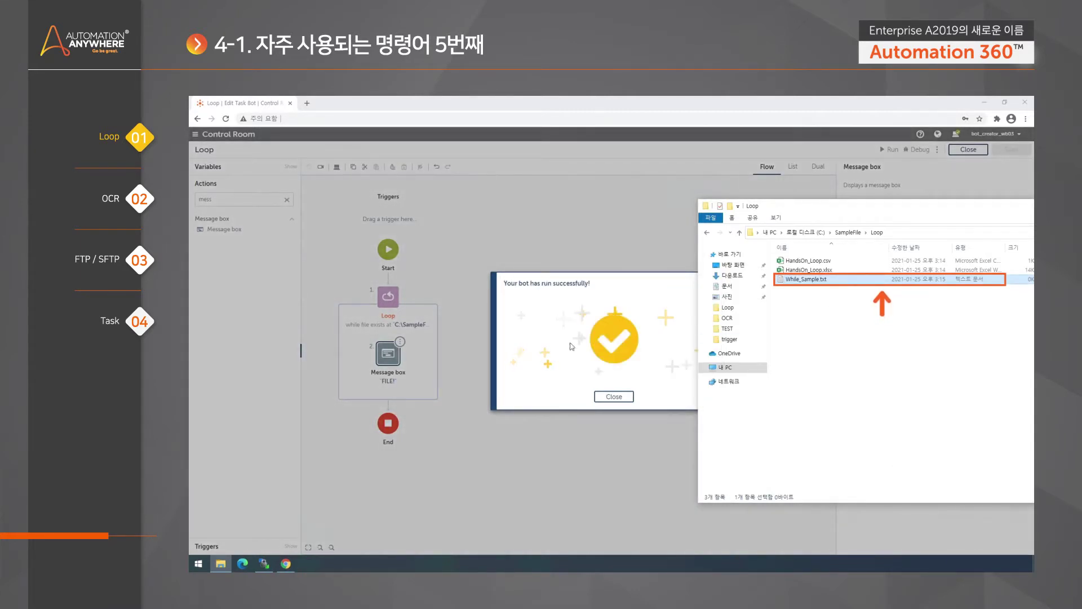
{"action": "left_click", "coordinate": [608, 395]}
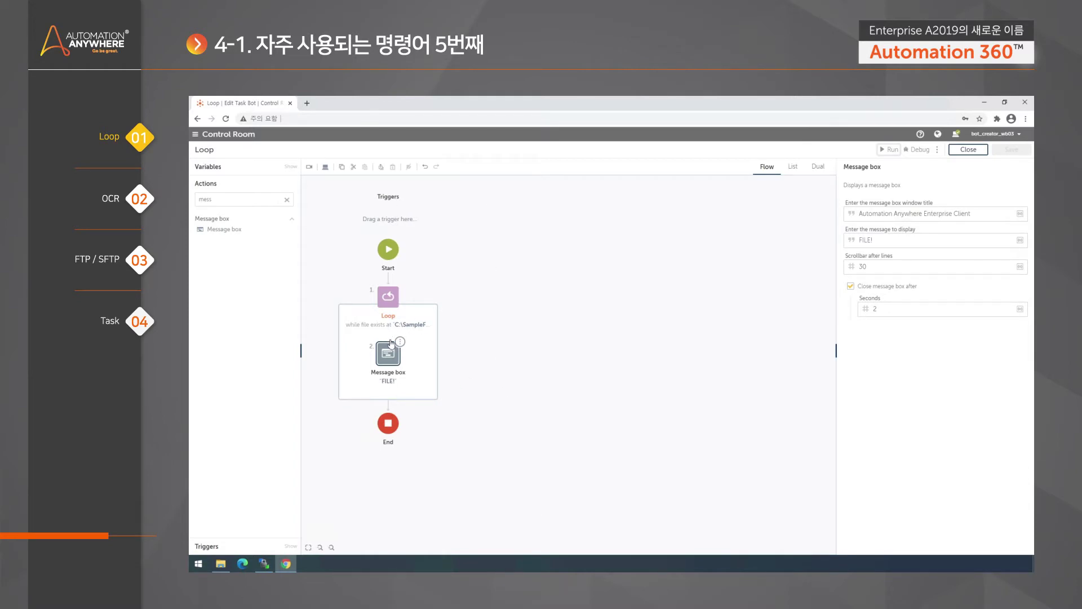
- Switch the Loop action's type to Iterator, keep For n times after reviewing the iterators, and save the bot
{"action": "left_click", "coordinate": [388, 296]}
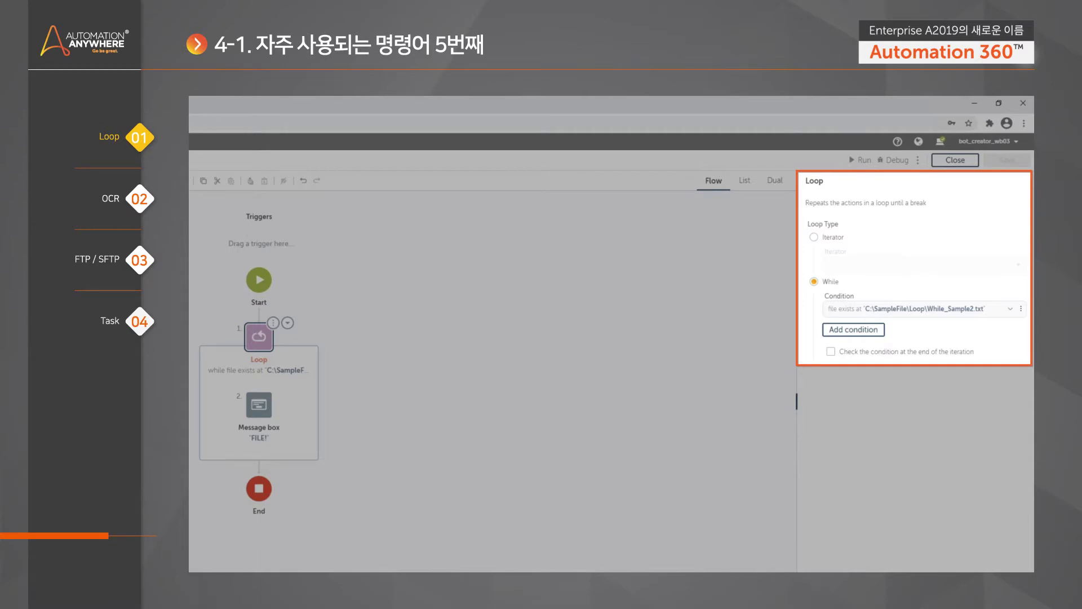
{"action": "left_click", "coordinate": [839, 237]}
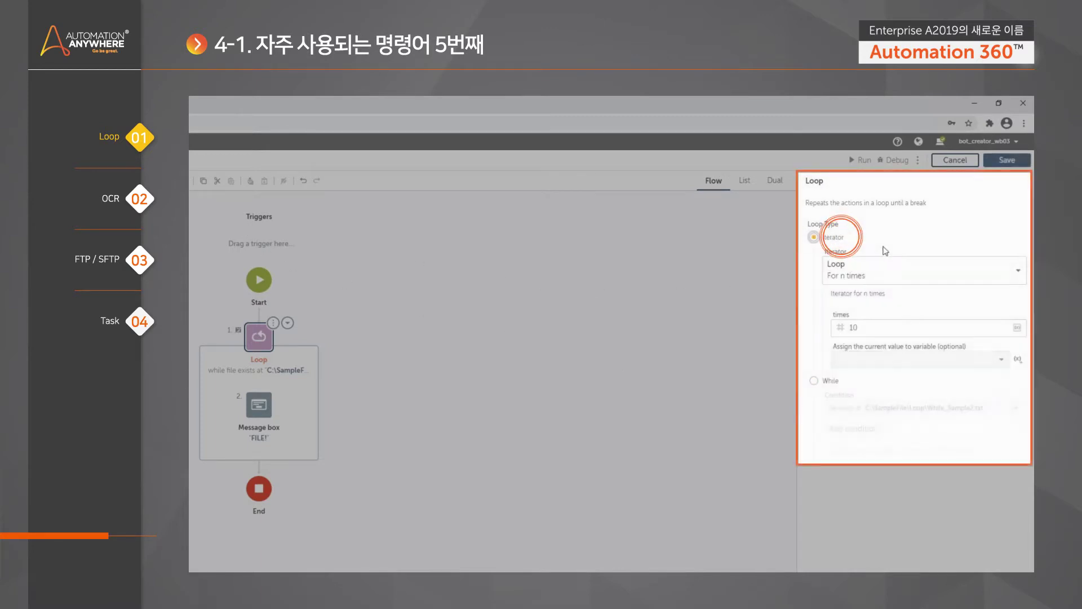
{"action": "left_click", "coordinate": [1009, 273]}
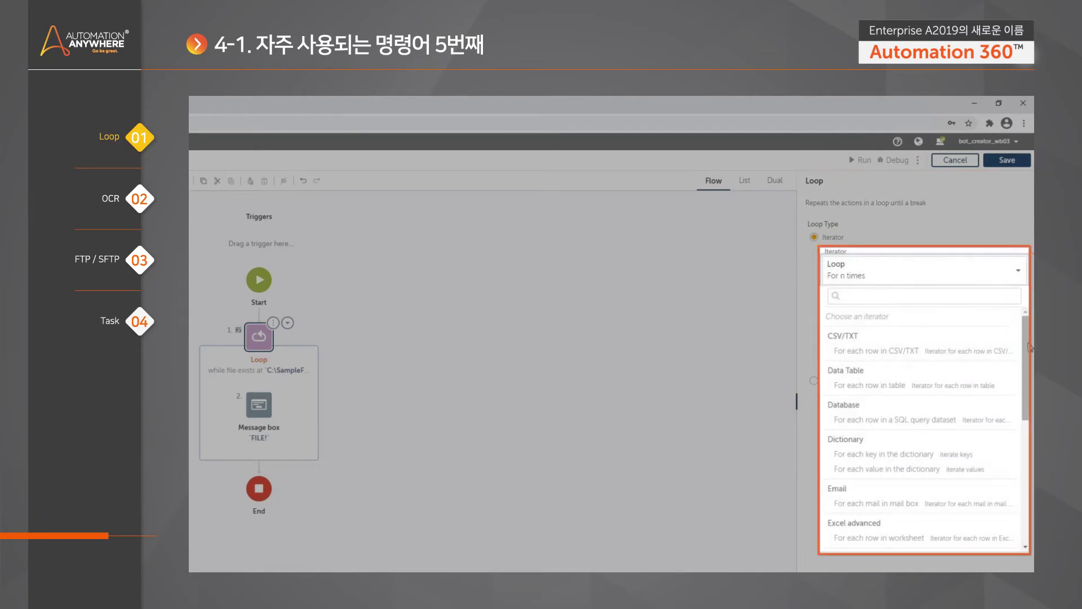
{"action": "left_click_drag", "start_coordinate": [1027, 352], "coordinate": [1033, 456]}
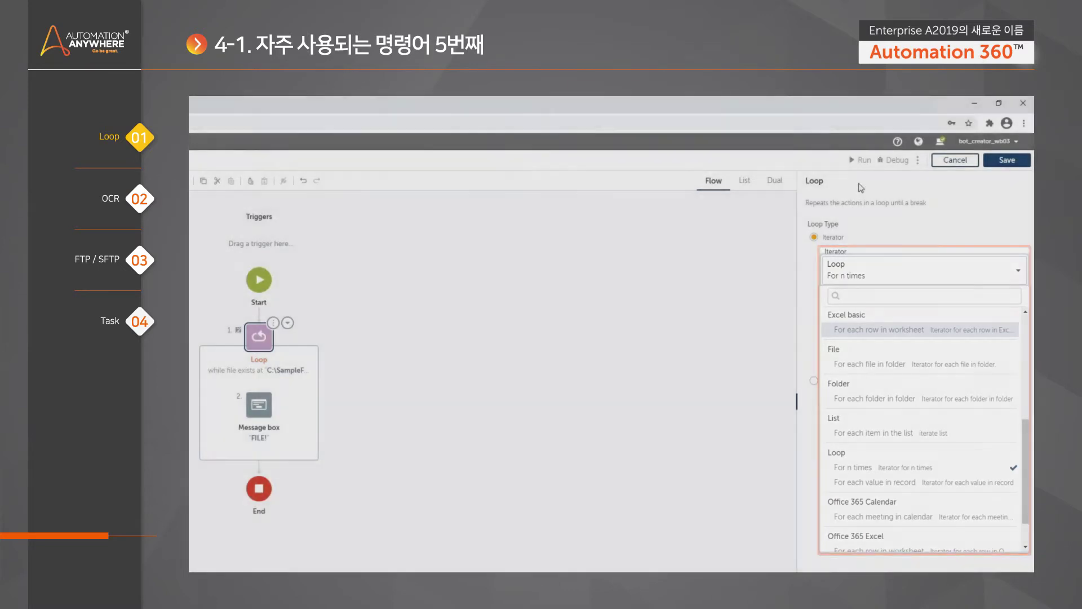
{"action": "left_click", "coordinate": [862, 188]}
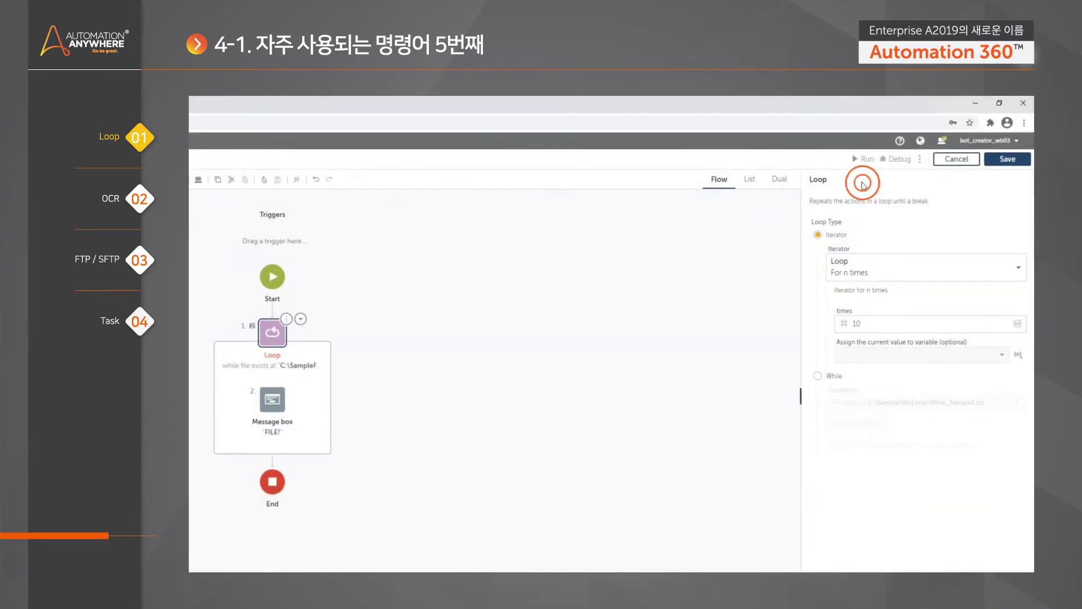
{"action": "left_click", "coordinate": [1000, 152]}
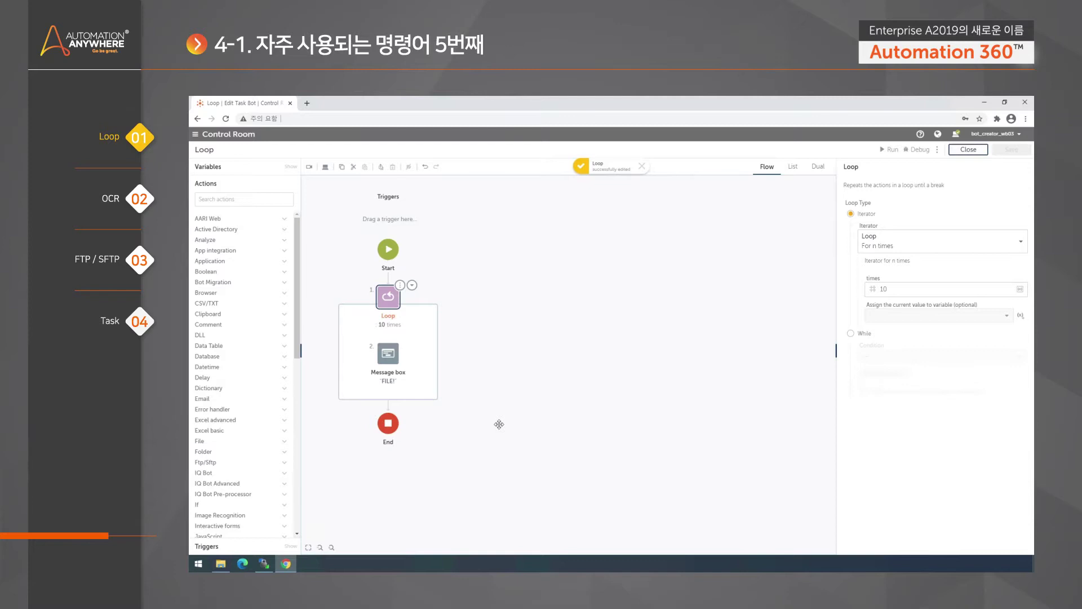
- Find the Loop package among the available actions and examine the actions it contains
{"action": "scroll", "coordinate": [244, 471], "scroll_direction": "down", "scroll_amount": 4}
{"action": "scroll", "coordinate": [244, 470], "scroll_direction": "down", "scroll_amount": 2}
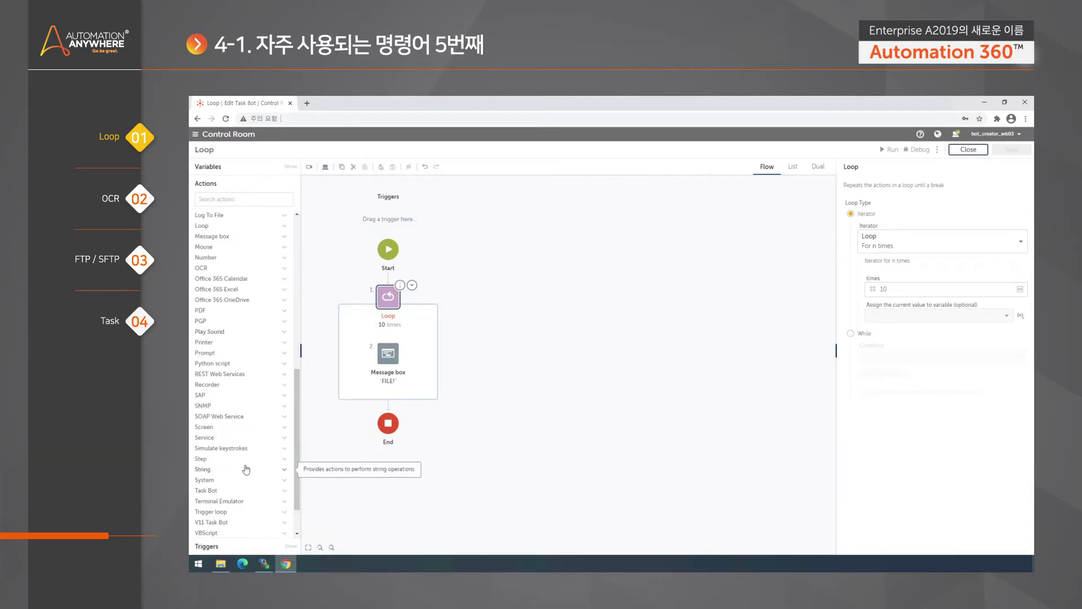
{"action": "scroll", "coordinate": [222, 310], "scroll_direction": "down", "scroll_amount": 2}
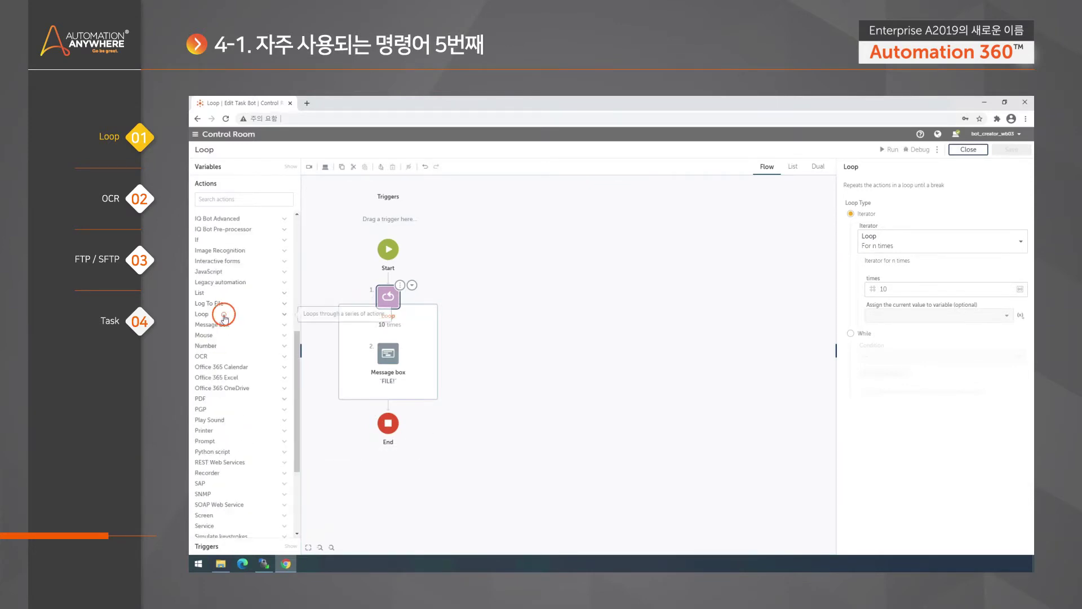
{"action": "left_click", "coordinate": [203, 314]}
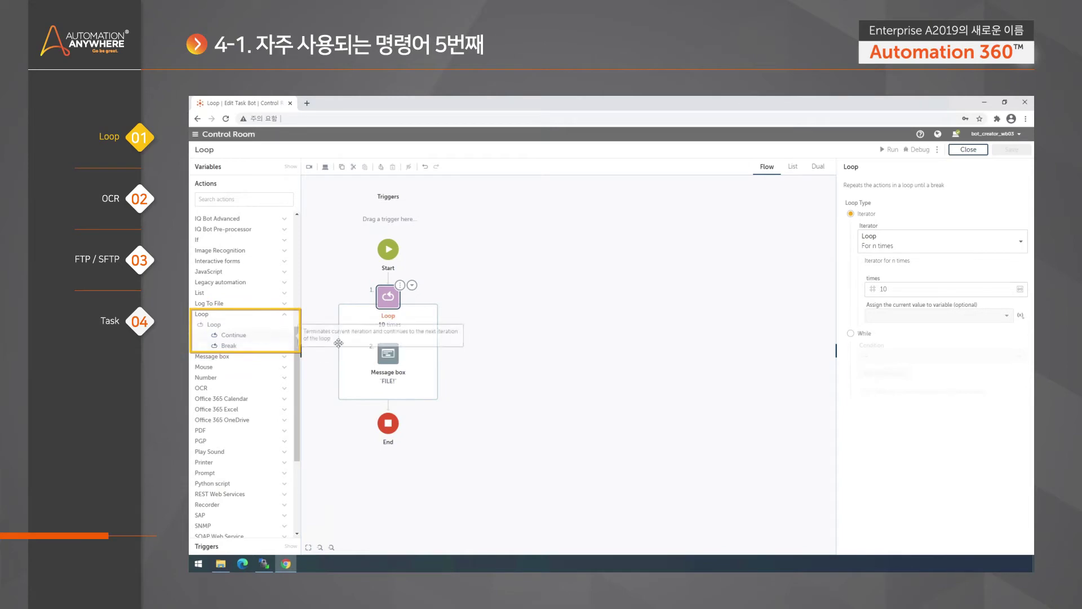
- Delete the Message box action from inside the Loop
{"action": "left_click", "coordinate": [396, 356]}
{"action": "key", "text": "Delete"}
{"action": "left_click", "coordinate": [398, 355]}
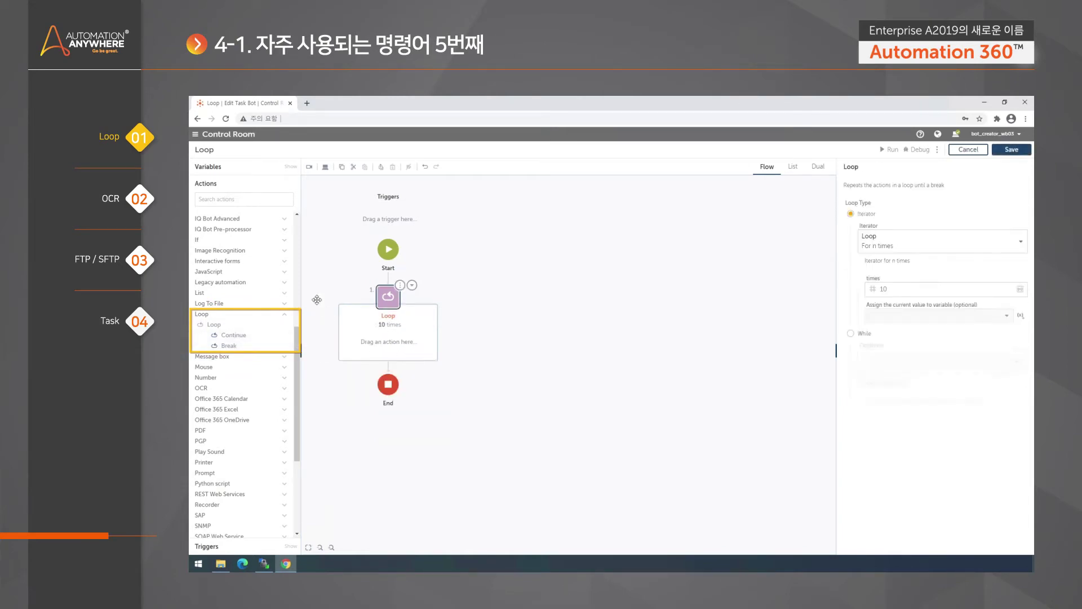
- Add an If action inside the Loop and attach an Else If branch to it
{"action": "left_click", "coordinate": [239, 241]}
{"action": "left_click_drag", "start_coordinate": [219, 254], "coordinate": [389, 343]}
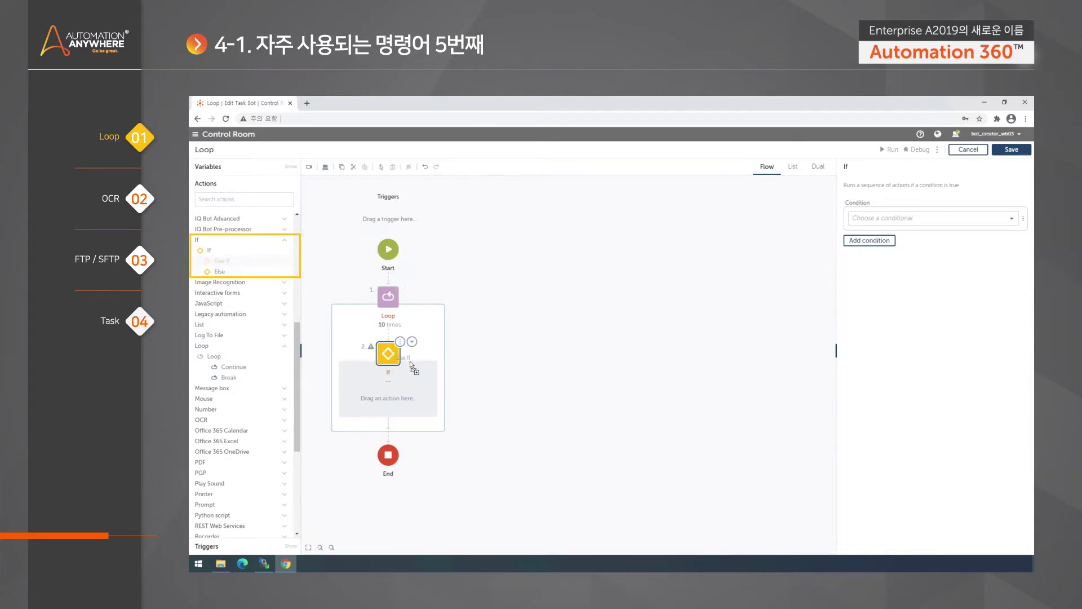
{"action": "left_click_drag", "start_coordinate": [244, 263], "coordinate": [420, 367]}
{"action": "left_click", "coordinate": [662, 363]}
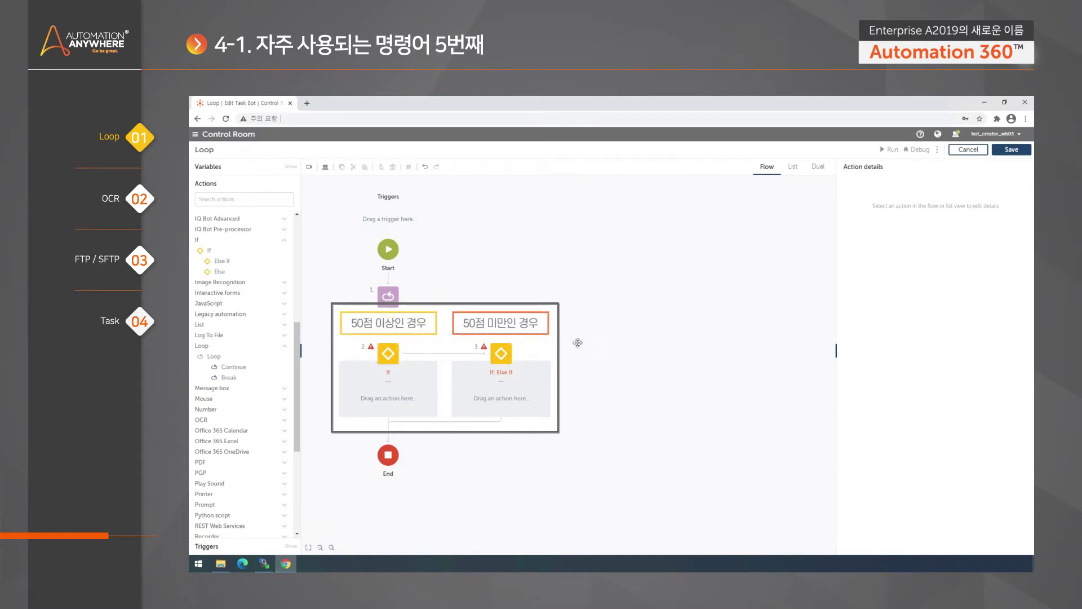
- Search the actions for email and place an Email: Send action in the Else If branch
{"action": "scroll", "coordinate": [228, 493], "scroll_direction": "down", "scroll_amount": 3}
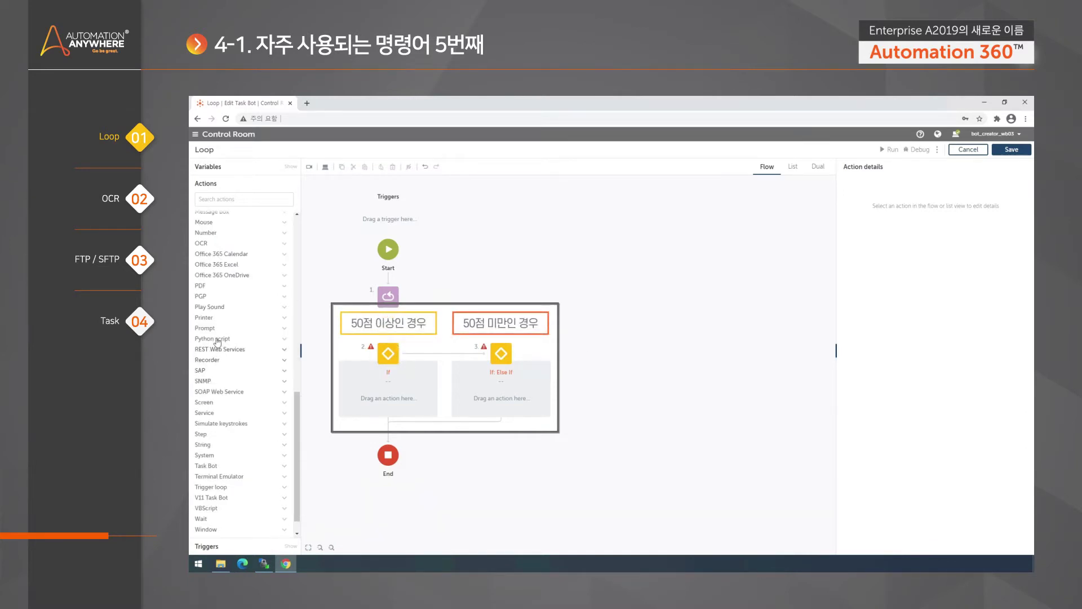
{"action": "scroll", "coordinate": [231, 282], "scroll_direction": "up", "scroll_amount": 2}
{"action": "left_click", "coordinate": [213, 199]}
{"action": "type", "text": "email"}
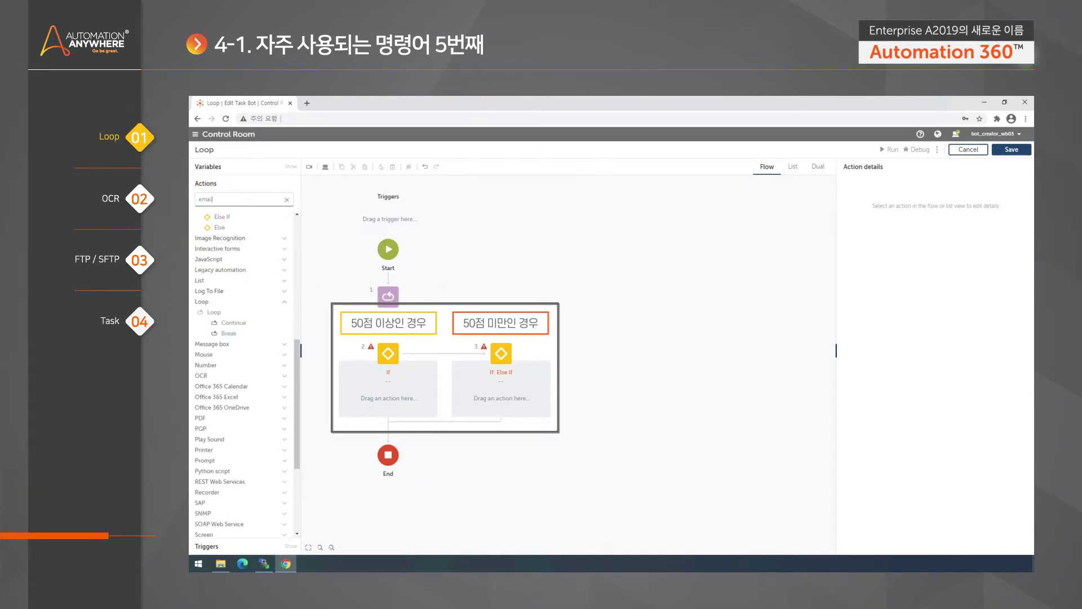
{"action": "left_click_drag", "start_coordinate": [235, 354], "coordinate": [501, 409]}
{"action": "left_click", "coordinate": [287, 199]}
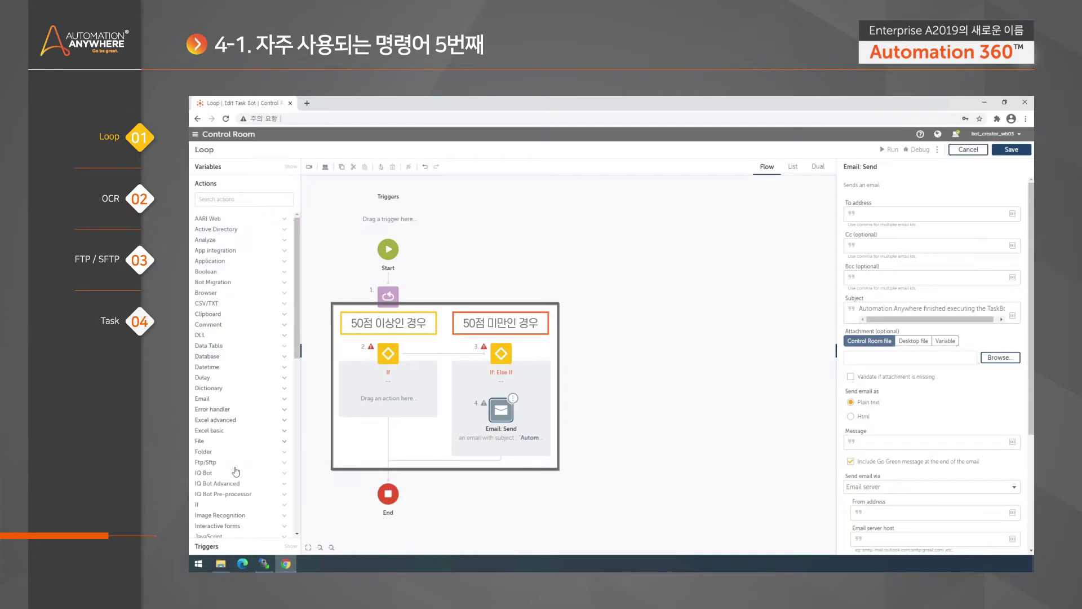
- Place a Loop: Continue action in the If branch
{"action": "scroll", "coordinate": [220, 490], "scroll_direction": "down", "scroll_amount": 1}
{"action": "left_click", "coordinate": [213, 491]}
{"action": "left_click_drag", "start_coordinate": [239, 515], "coordinate": [389, 400]}
- Examine the settings of the If, Loop: Continue, Else If and Email: Send actions
{"action": "left_click", "coordinate": [388, 356]}
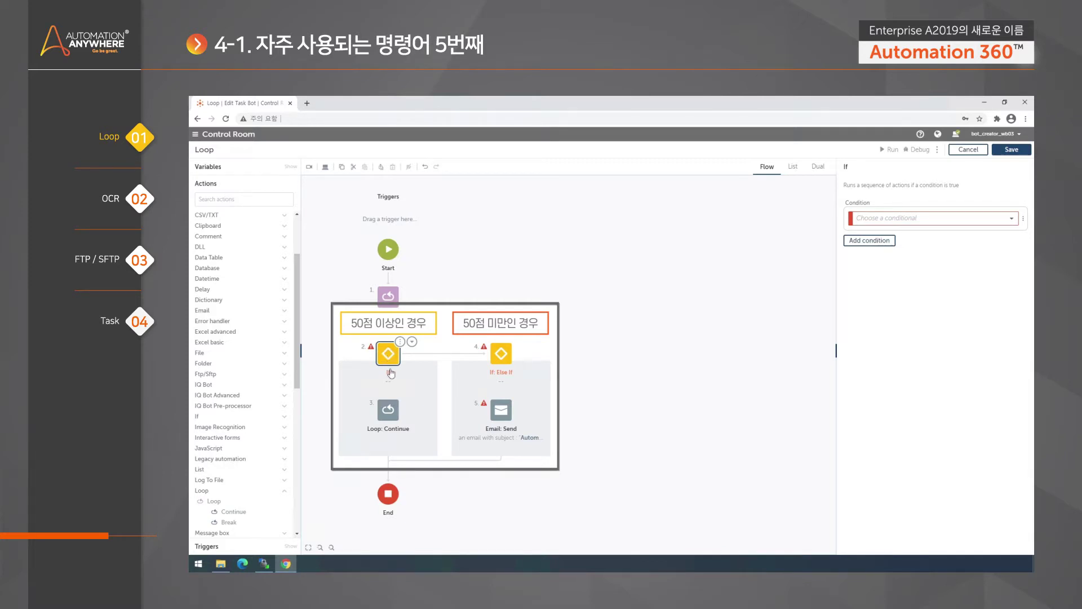
{"action": "left_click", "coordinate": [391, 410]}
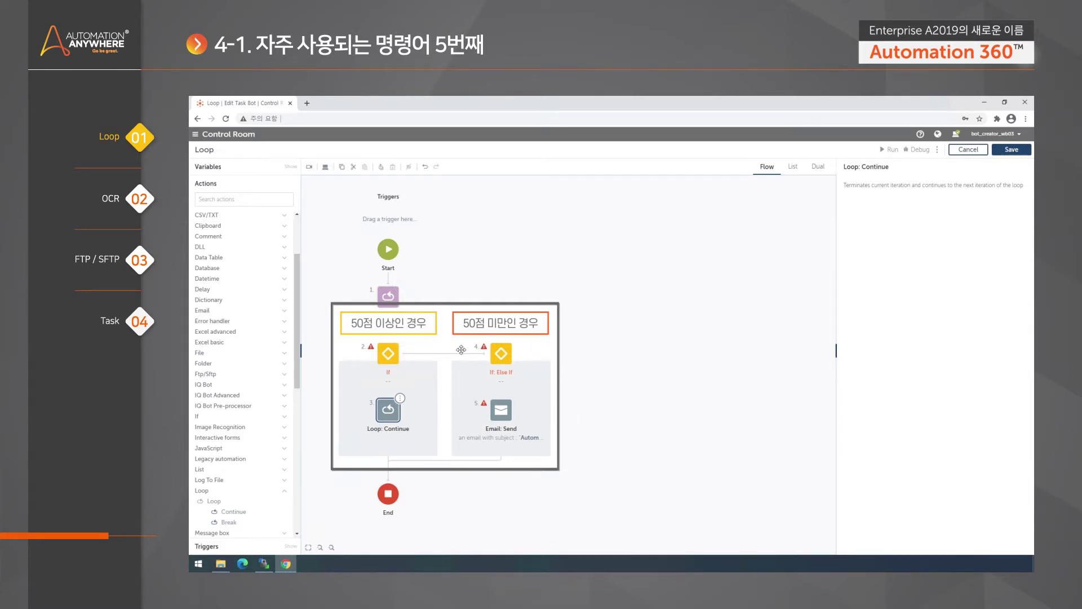
{"action": "left_click", "coordinate": [501, 355]}
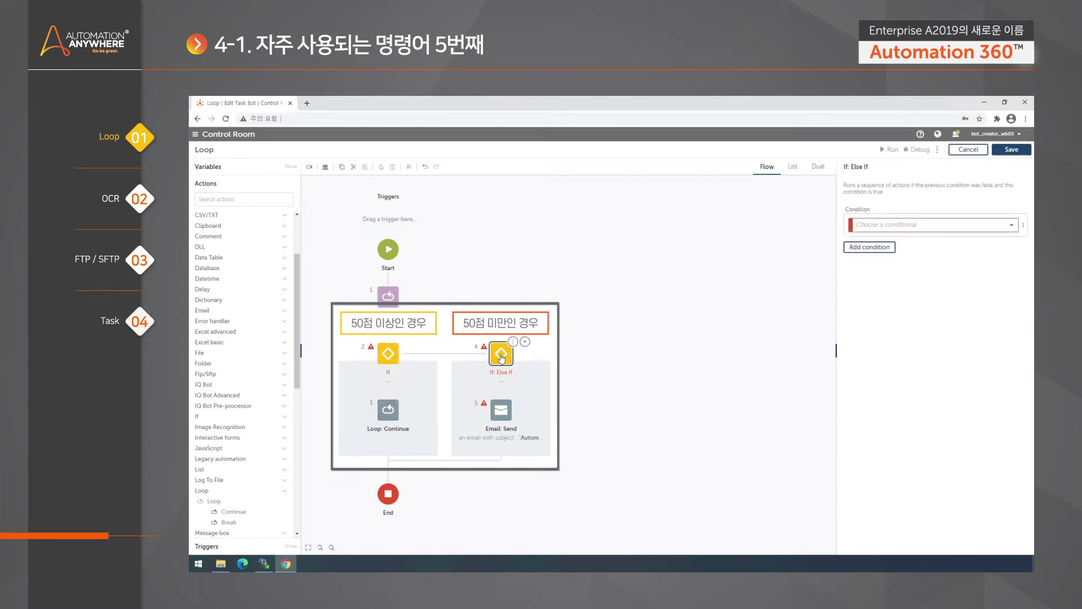
{"action": "left_click", "coordinate": [509, 414]}
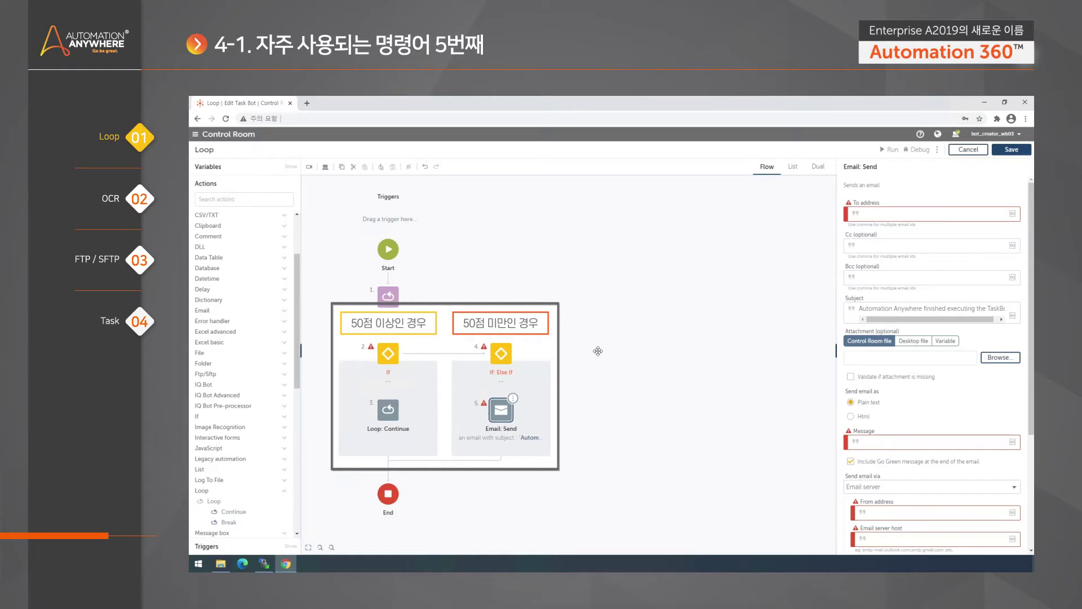
{"action": "left_click", "coordinate": [394, 408]}
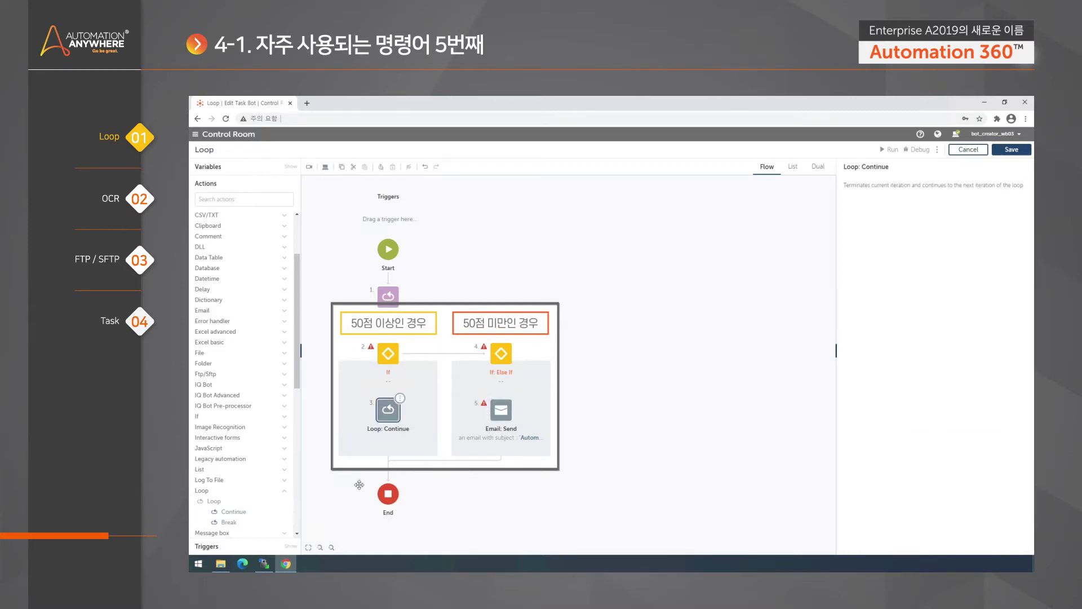
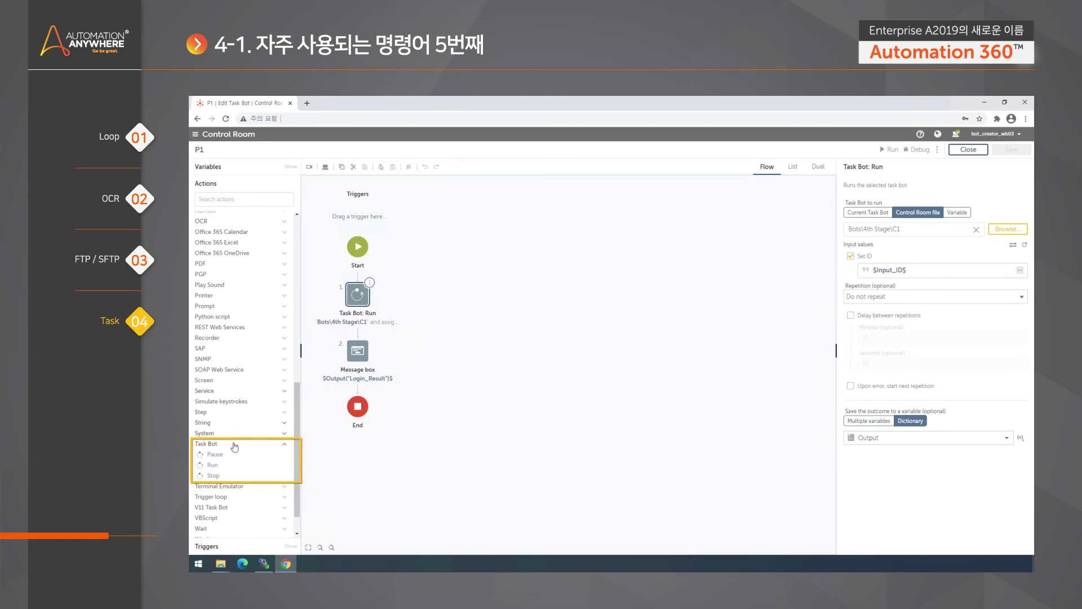
- Examine the Task Bot: Run action's settings in bot P1, including its Set ID input value
{"action": "left_click", "coordinate": [358, 298]}
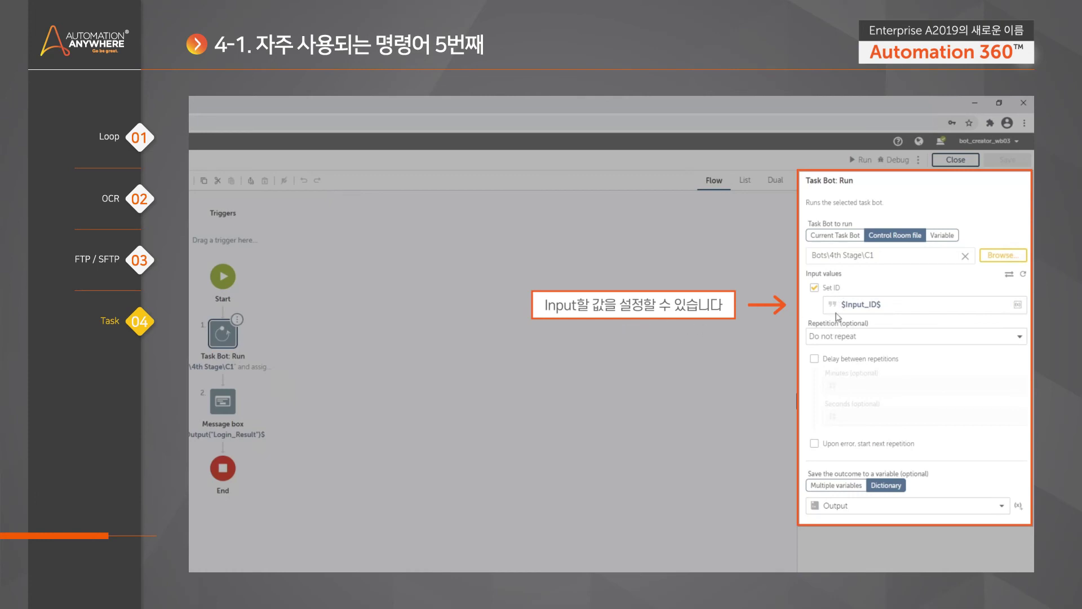
{"action": "left_click", "coordinate": [882, 304]}
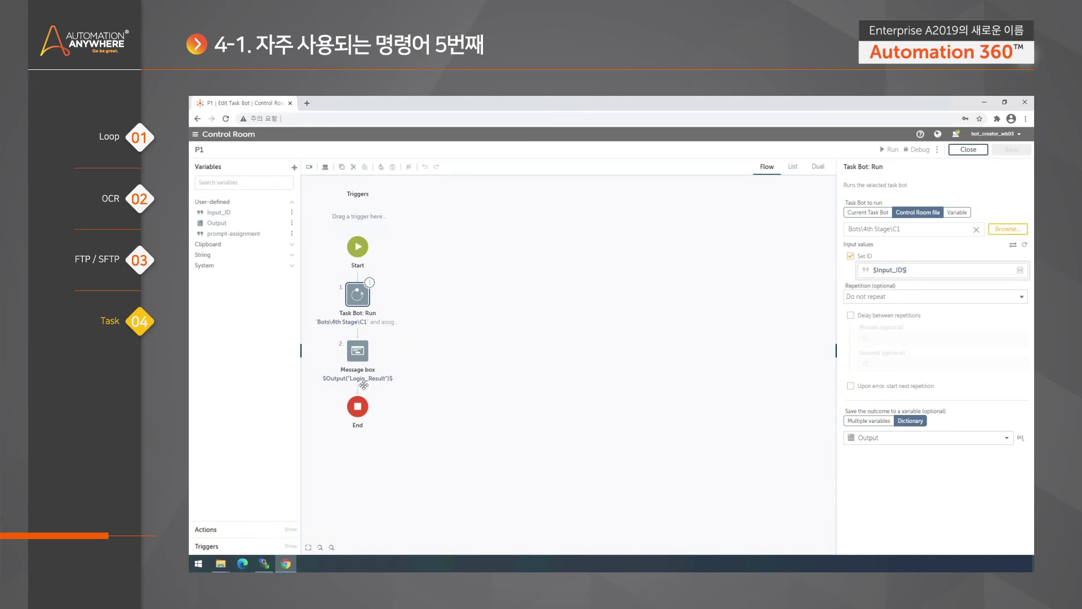
- Examine the Message box action's displayed message in bot P1, then return to the Task Bot: Run settings
{"action": "left_click", "coordinate": [357, 351]}
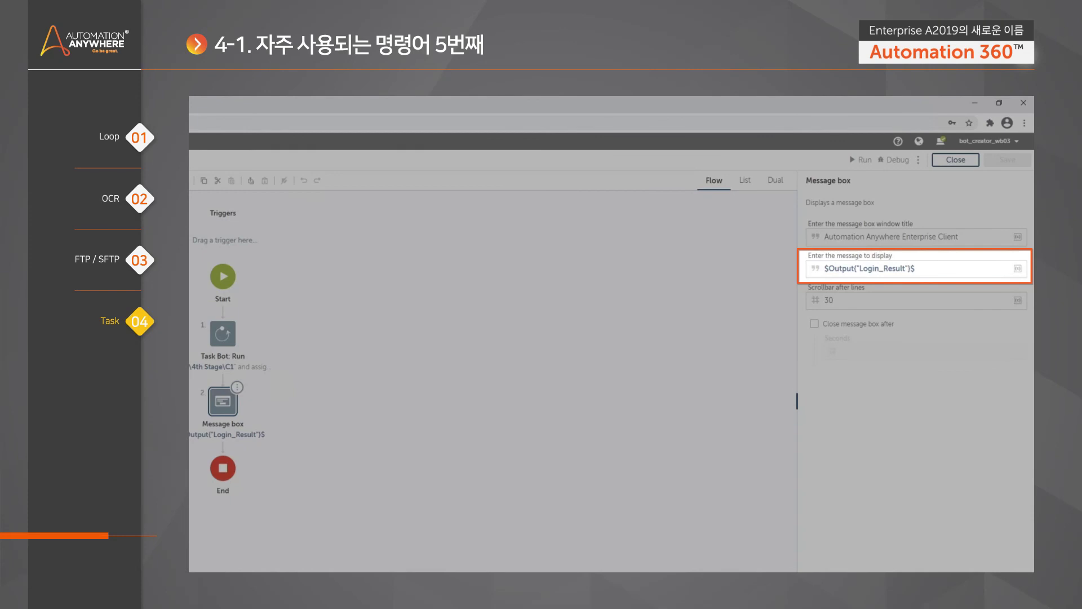
{"action": "left_click_drag", "start_coordinate": [860, 268], "coordinate": [892, 268]}
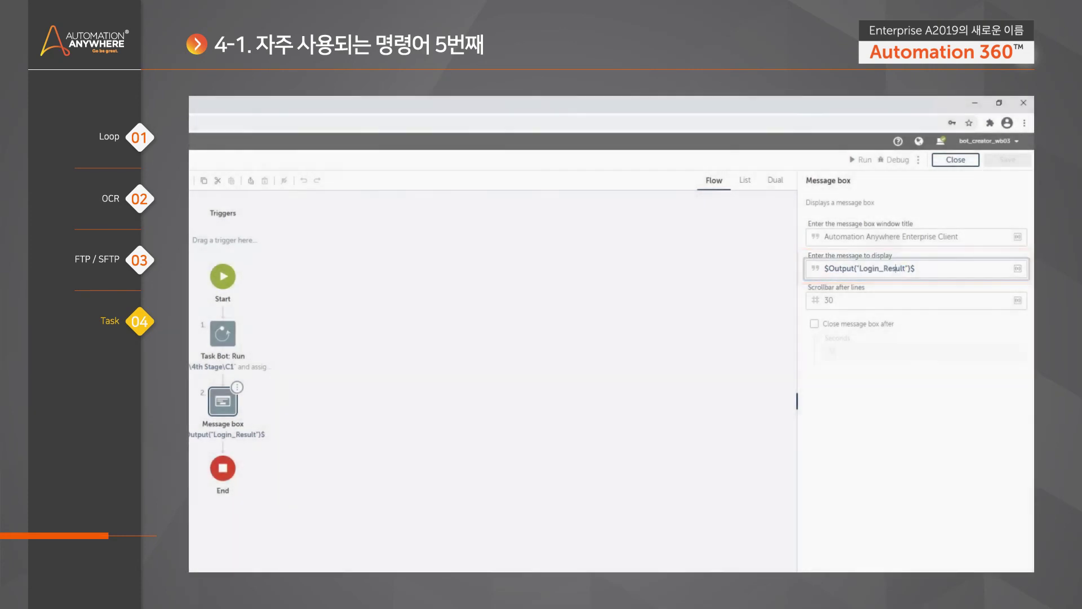
{"action": "left_click", "coordinate": [222, 334]}
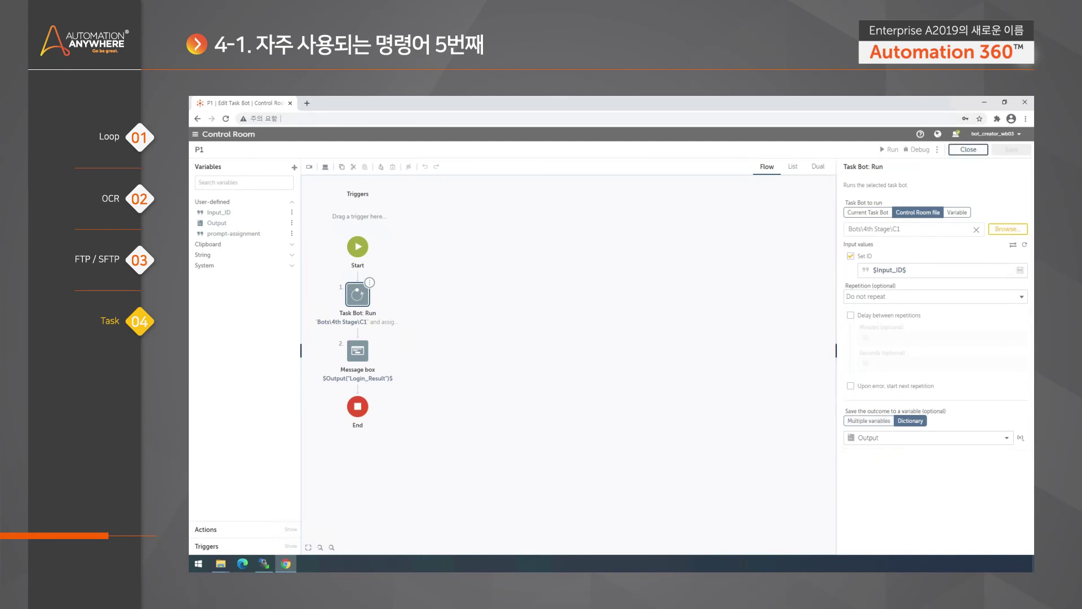
- Close bot P1, open bot C1 and examine its variables and the message its Message box displays
{"action": "left_click", "coordinate": [968, 150]}
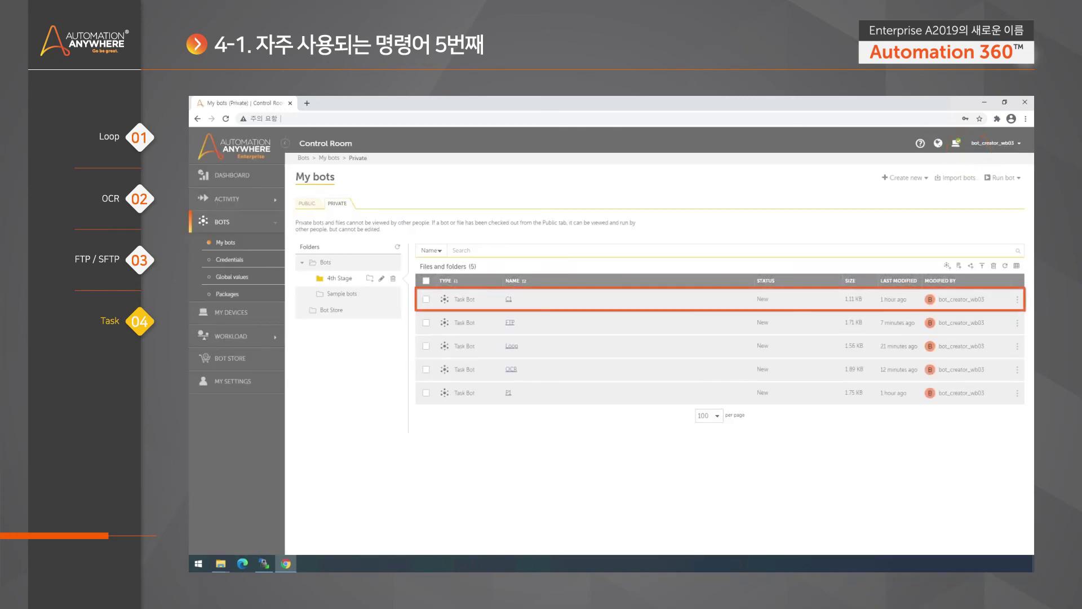
{"action": "left_click", "coordinate": [508, 299]}
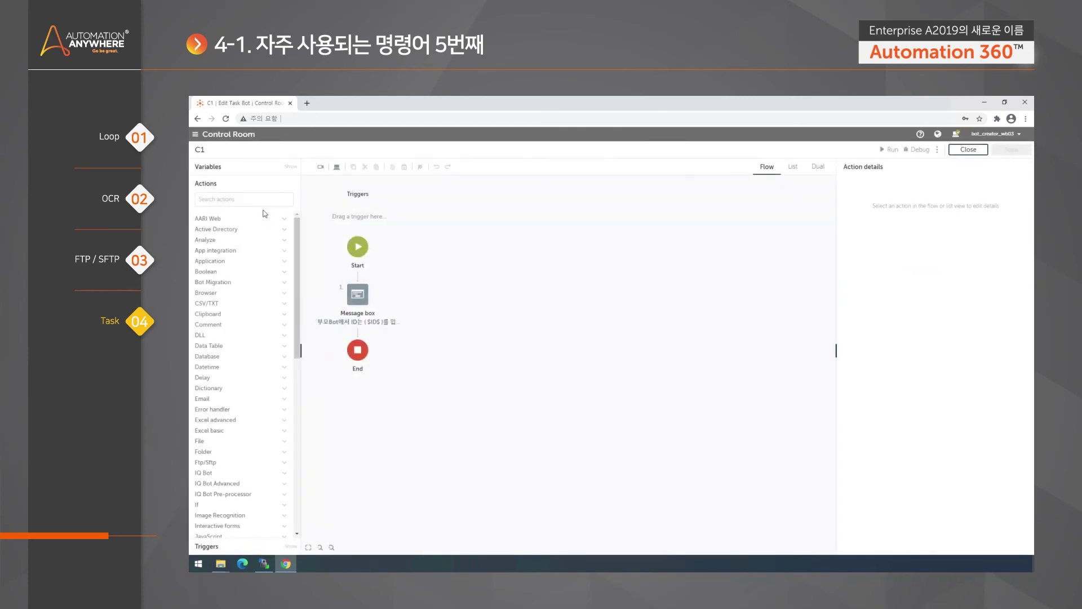
{"action": "left_click", "coordinate": [209, 167]}
{"action": "left_click", "coordinate": [357, 294]}
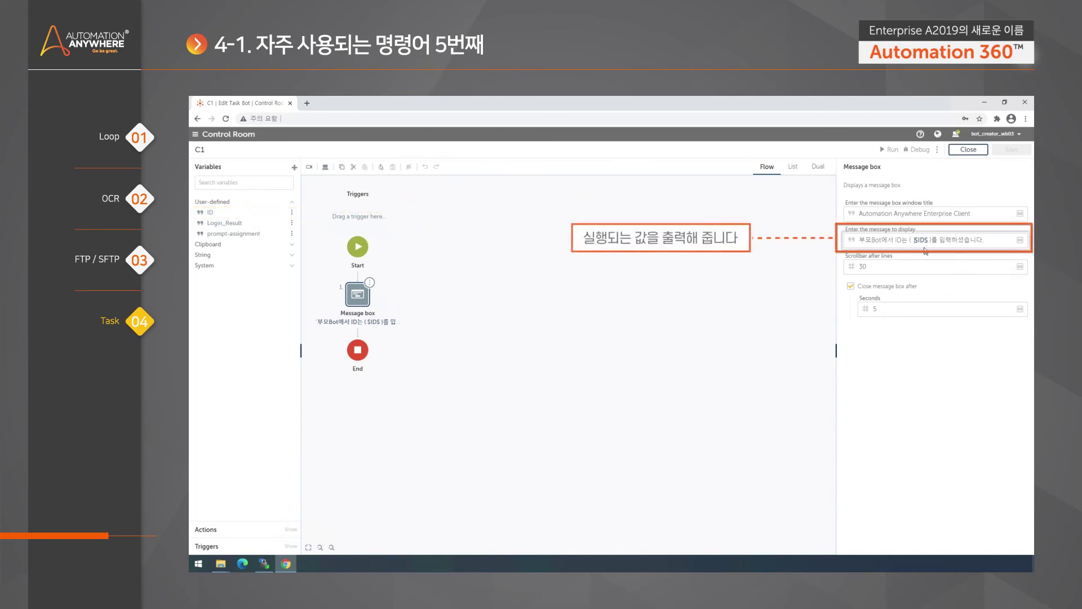
{"action": "left_click_drag", "start_coordinate": [985, 239], "coordinate": [865, 240]}
{"action": "left_click", "coordinate": [887, 240]}
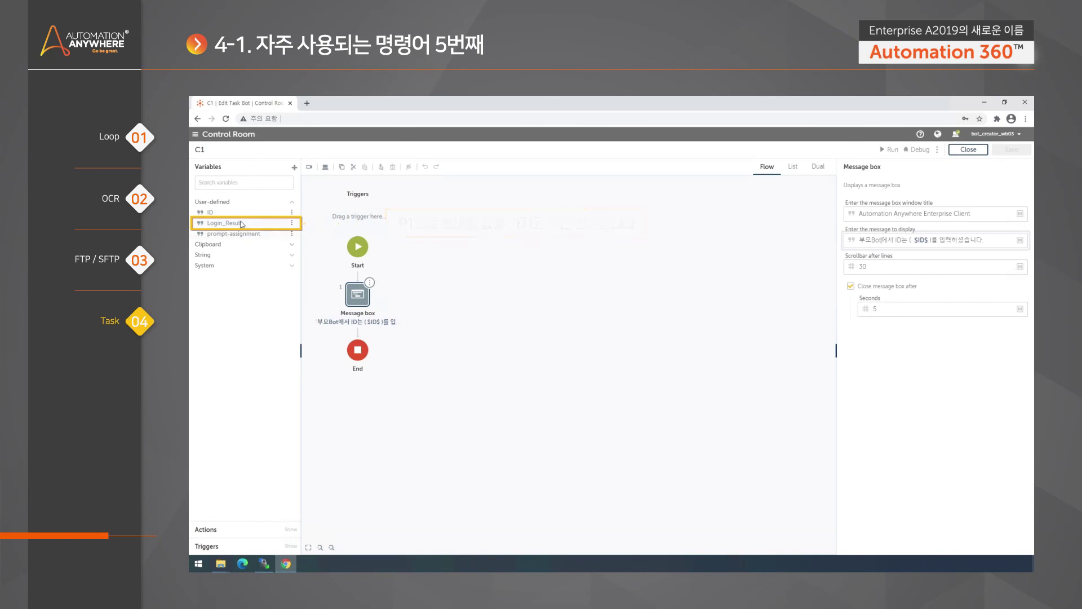
- Examine the Login_Result variable's output setting and default value in bot C1, leaving them unedited
{"action": "mouse_move", "coordinate": [242, 224]}
{"action": "left_click", "coordinate": [291, 223]}
{"action": "left_click", "coordinate": [331, 216]}
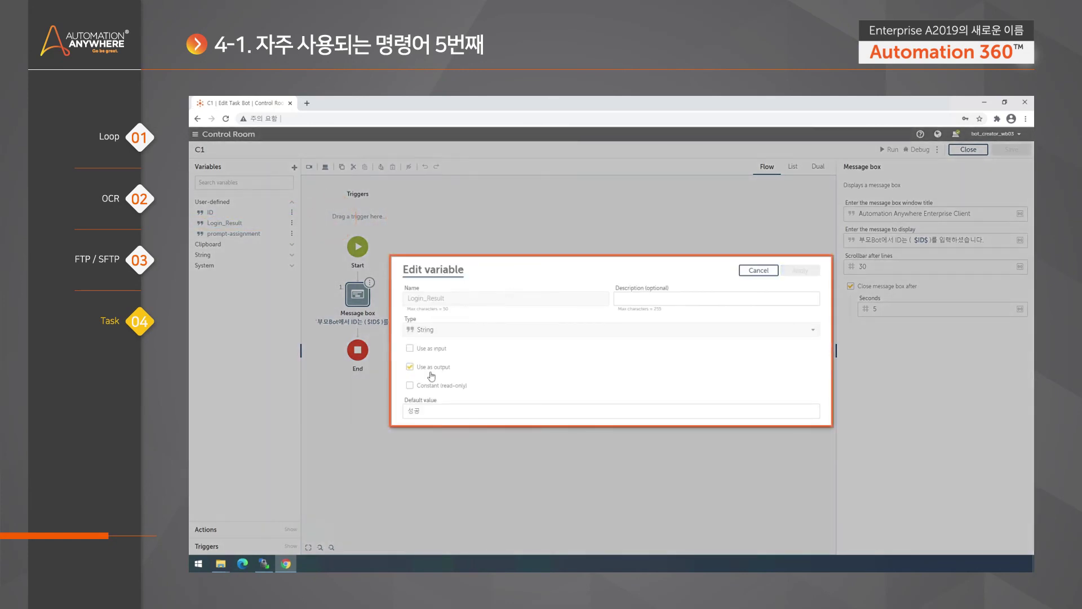
{"action": "left_click_drag", "start_coordinate": [424, 410], "coordinate": [393, 410]}
{"action": "key", "text": "Right"}
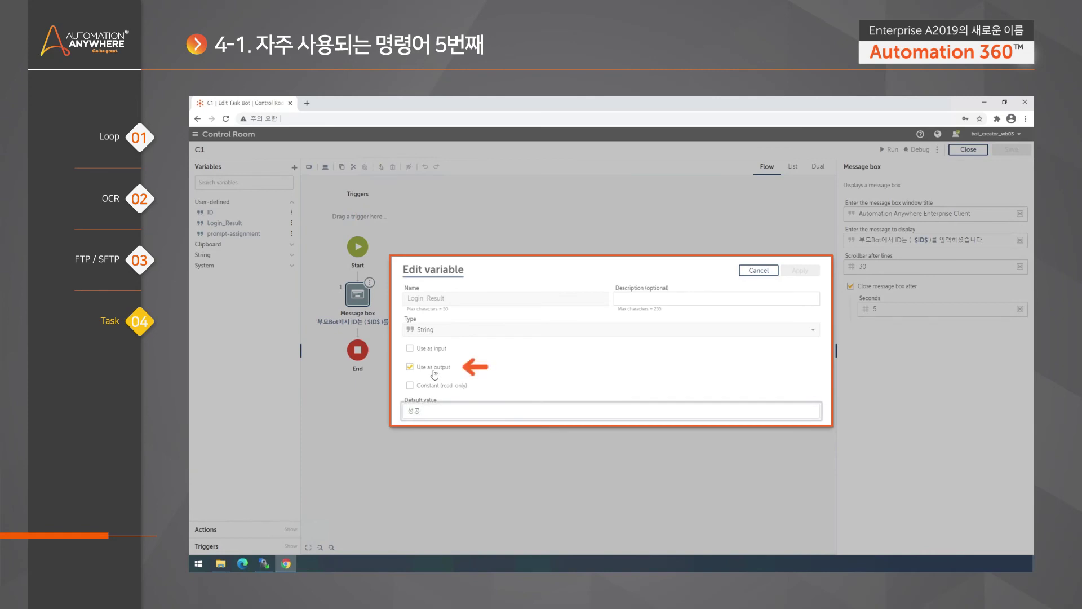
{"action": "left_click", "coordinate": [764, 270]}
- Examine the ID variable's input setting in bot C1 without editing it
{"action": "left_click", "coordinate": [292, 212]}
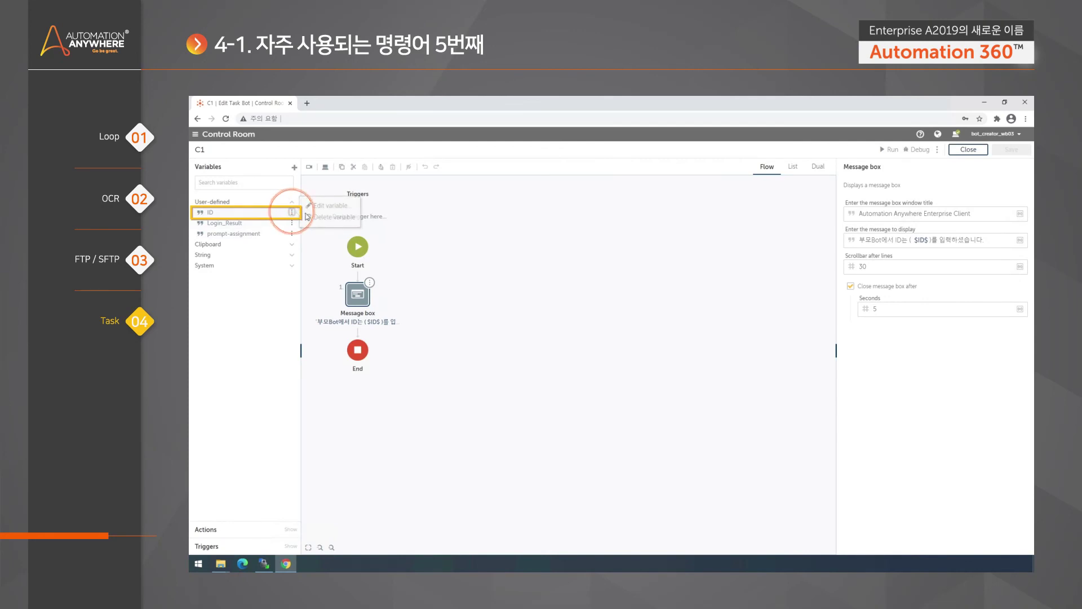
{"action": "left_click", "coordinate": [326, 210]}
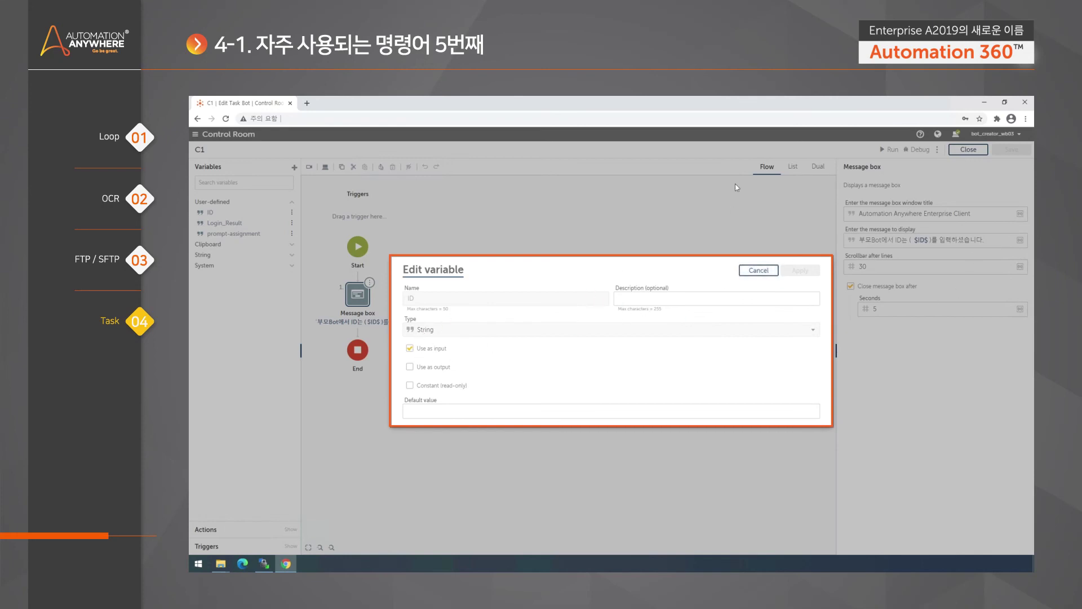
{"action": "left_click", "coordinate": [758, 270]}
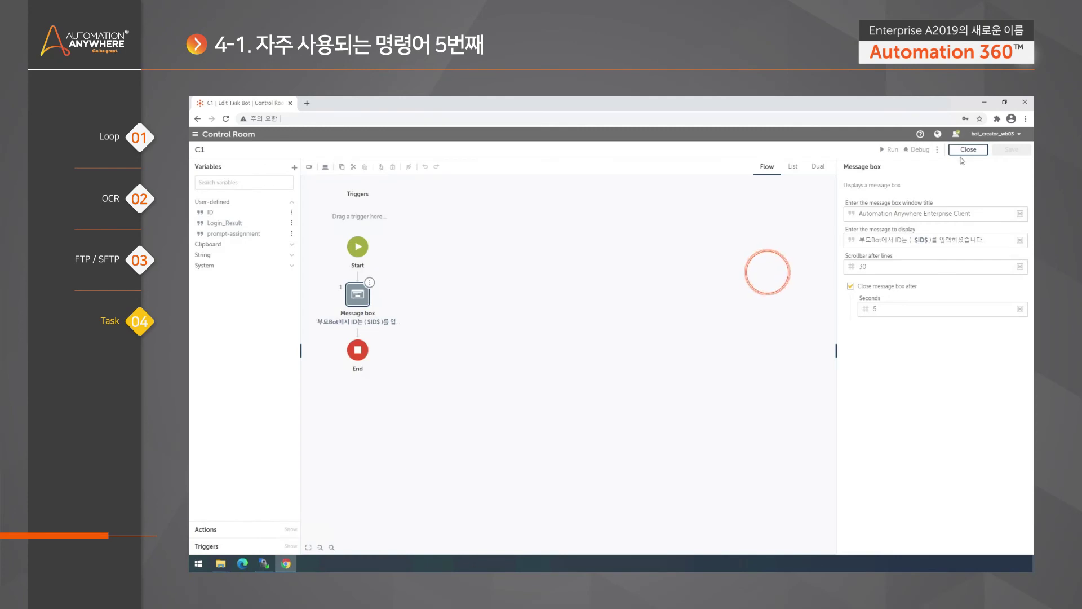
- Close bot C1, reopen bot P1 and show the settings of its Task Bot: Run action
{"action": "left_click", "coordinate": [969, 149]}
{"action": "left_click", "coordinate": [510, 393]}
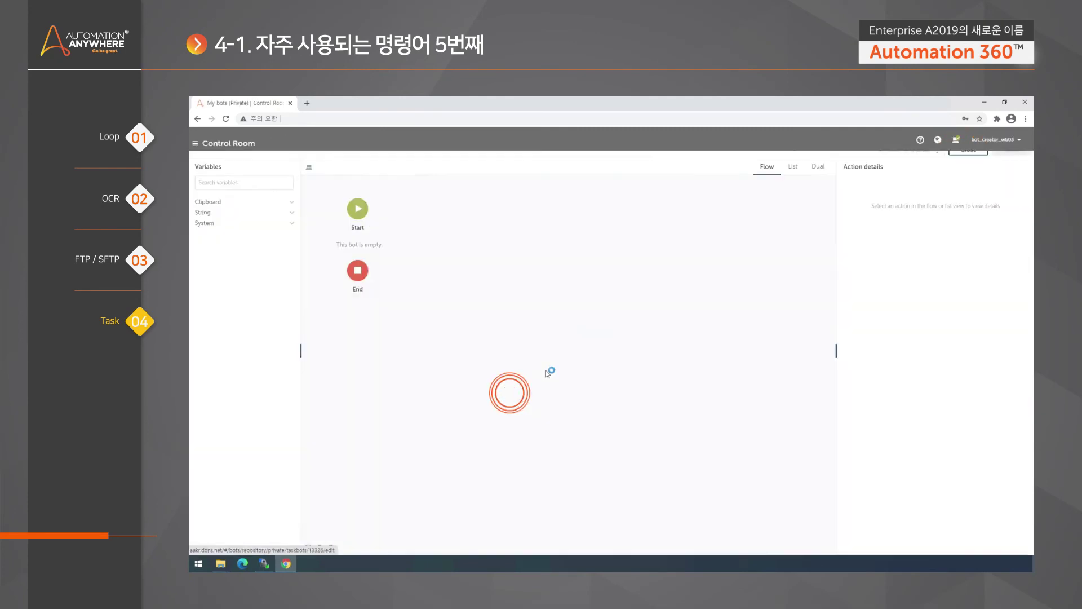
{"action": "left_click", "coordinate": [358, 295]}
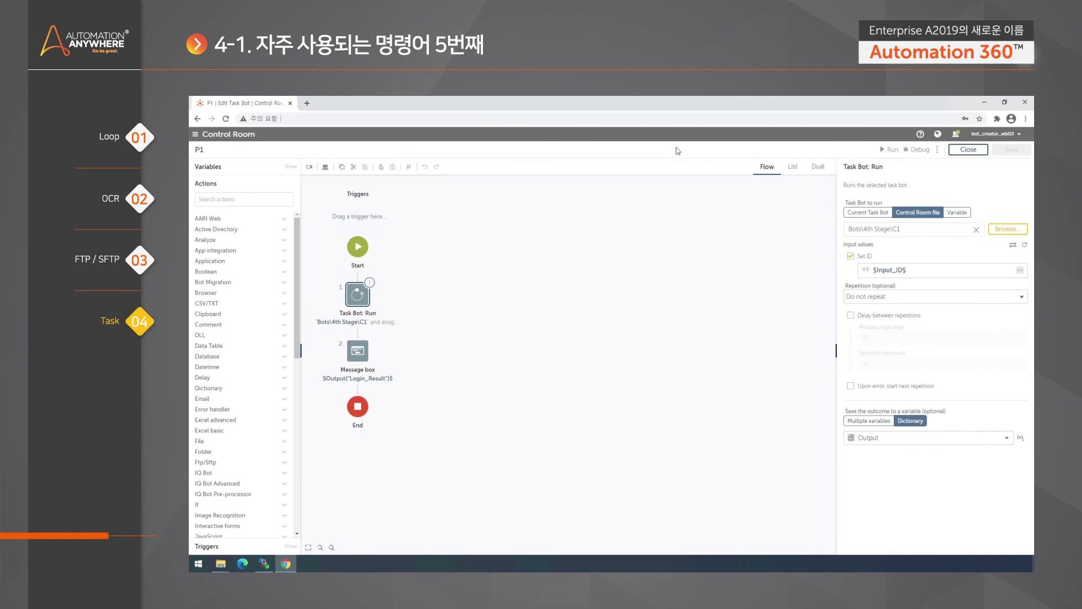
- Run bot P1, check the message from the child bot and dismiss the result message and the completion dialog
{"action": "left_click", "coordinate": [889, 149]}
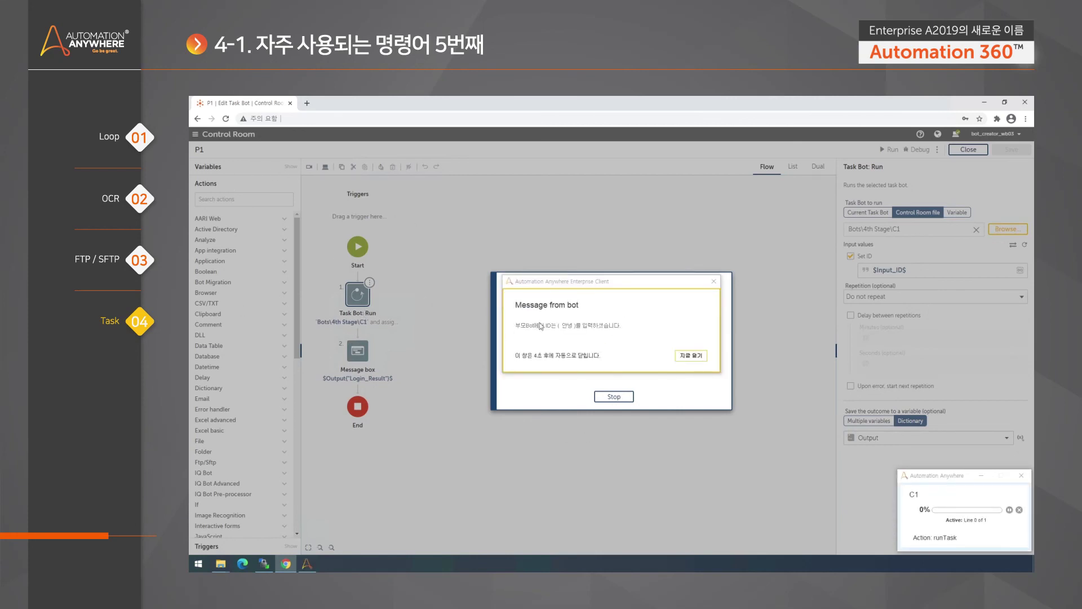
{"action": "left_click_drag", "start_coordinate": [563, 326], "coordinate": [576, 331]}
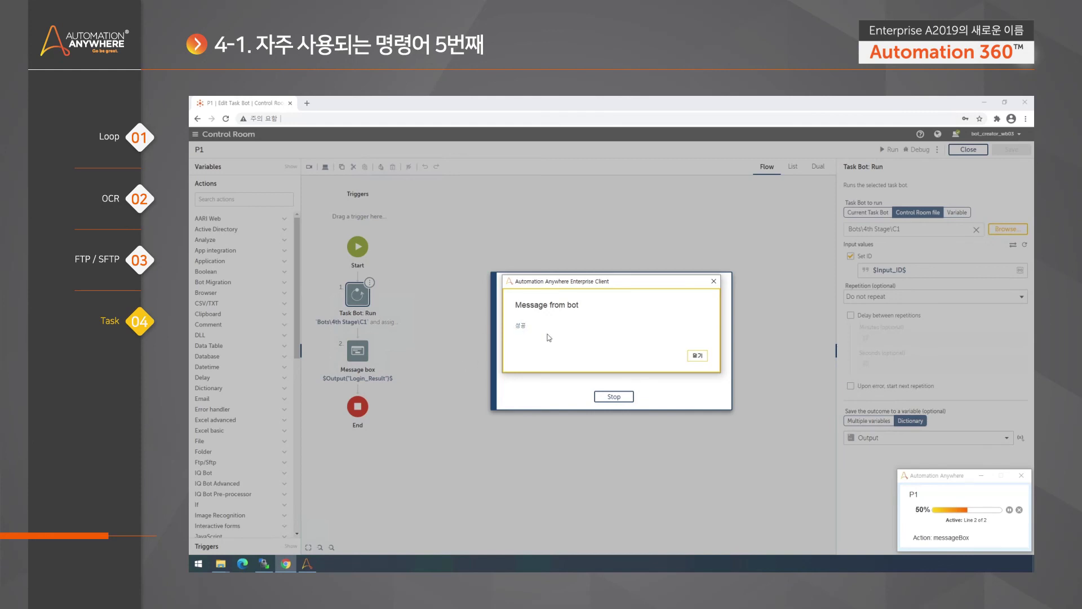
{"action": "left_click", "coordinate": [702, 358]}
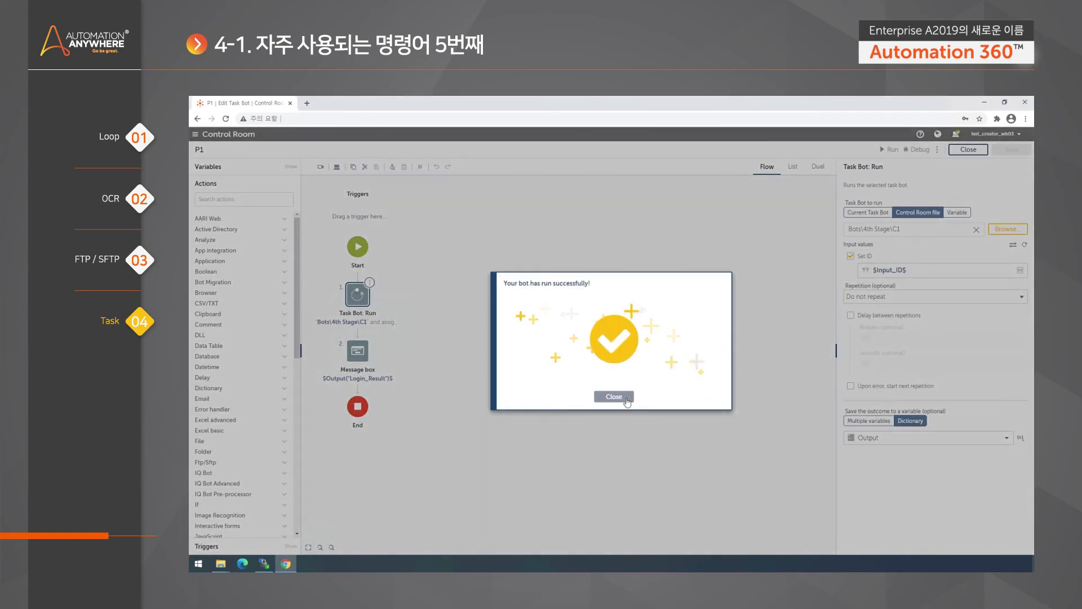
{"action": "left_click", "coordinate": [615, 397]}
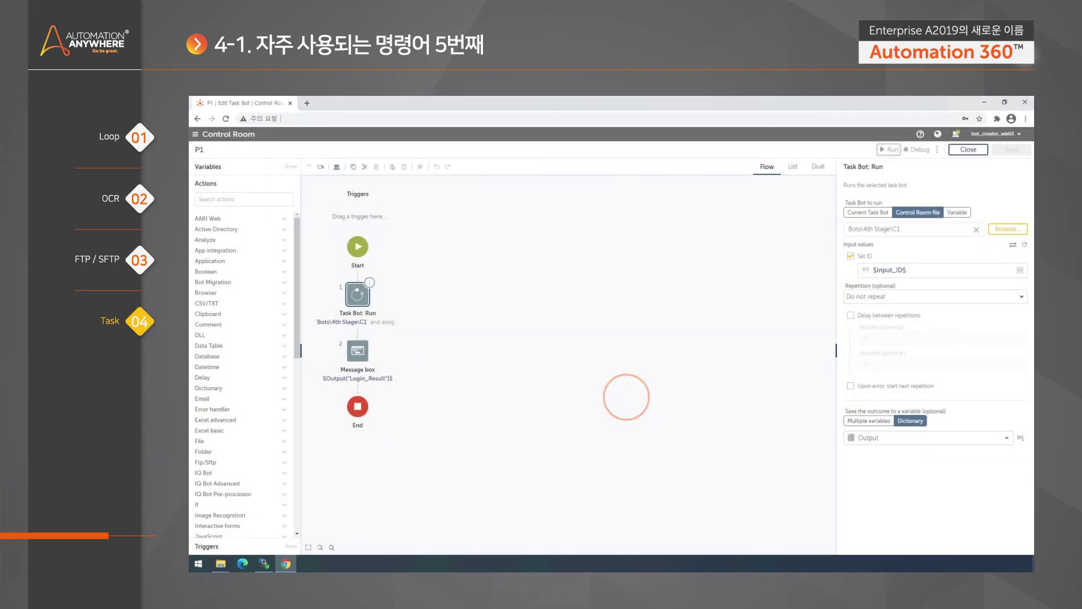